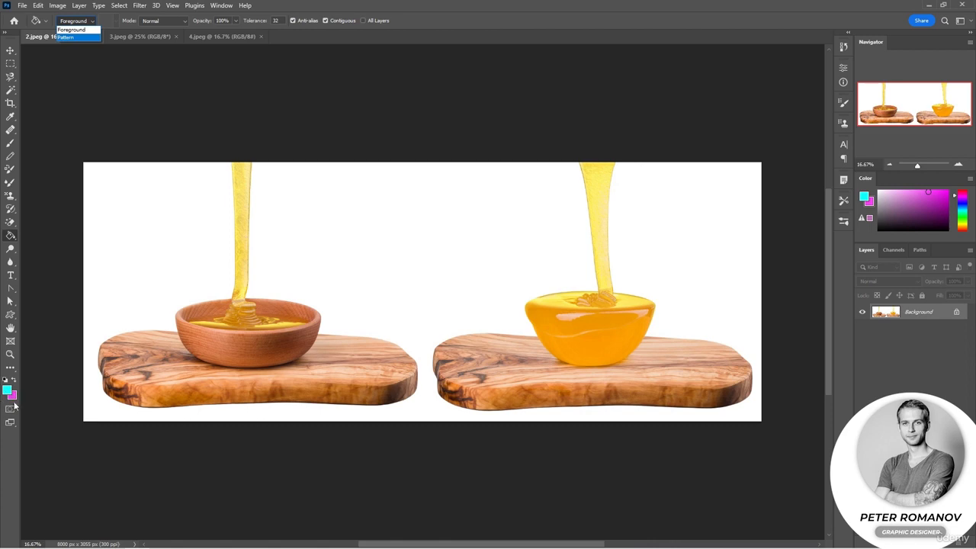
Fill the white background of 2.jpeg with a dark brown sampled from the right-hand board, using Foreground source and Normal mode.
click(88, 32)
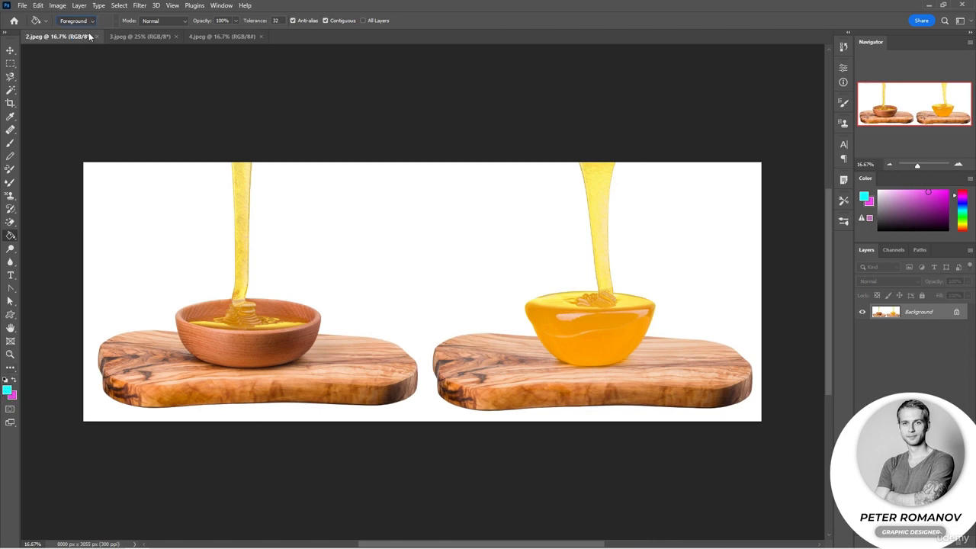
click(164, 22)
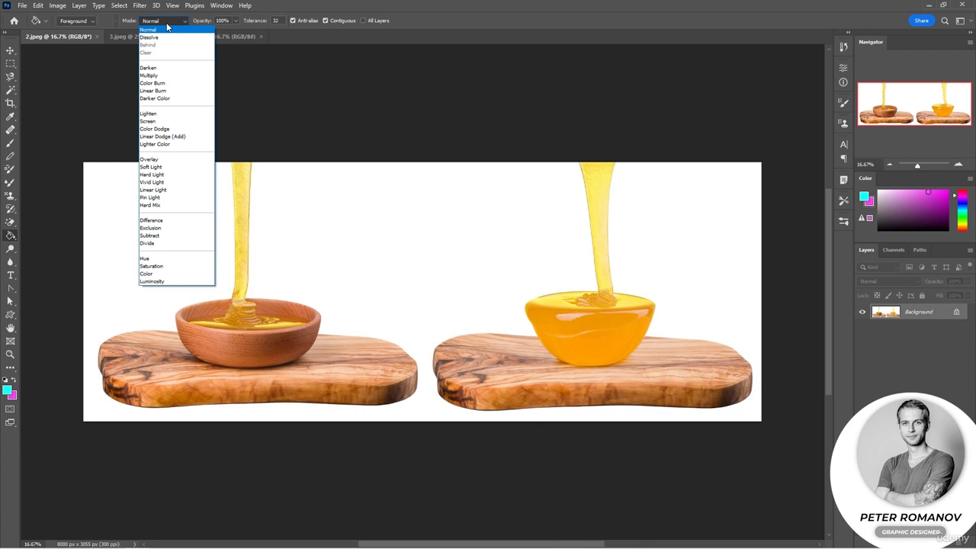
click(167, 28)
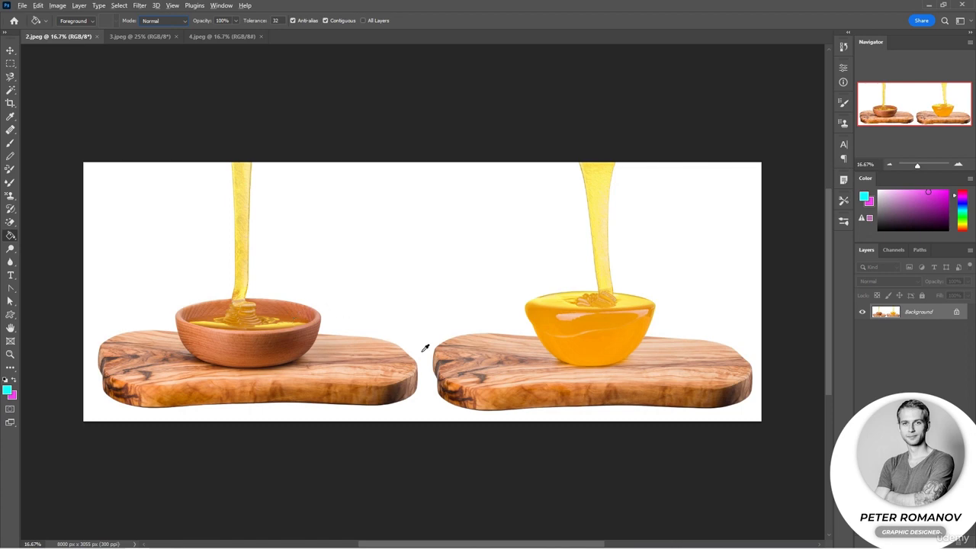
alt+click(445, 361)
click(403, 223)
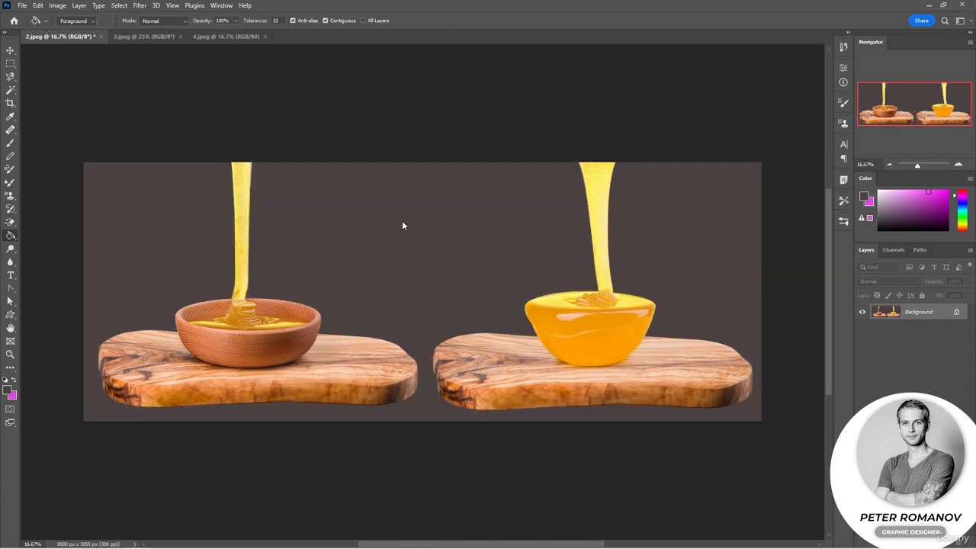
drag(402, 223, 445, 218)
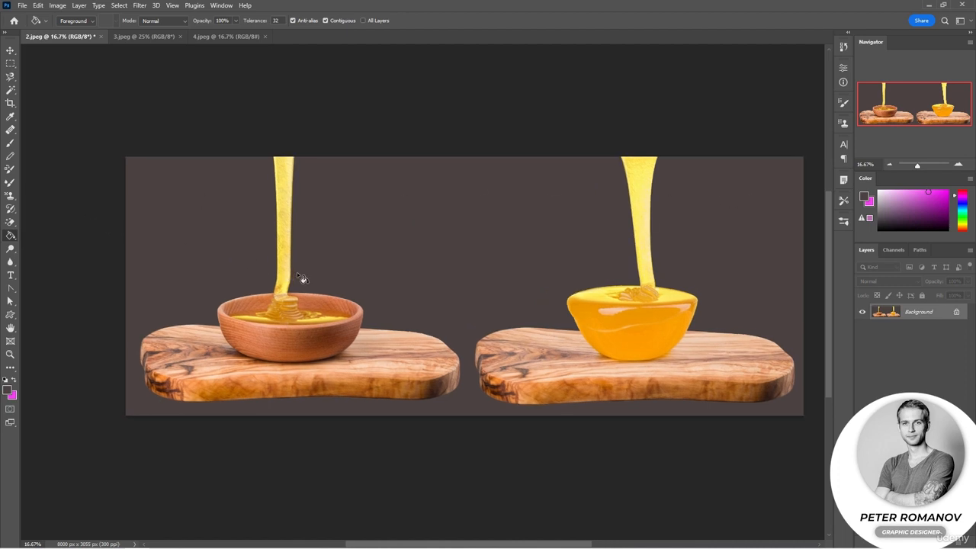
Sample yellow from the honey and fill the outer surface of the left wooden bowl with it.
alt+click(324, 316)
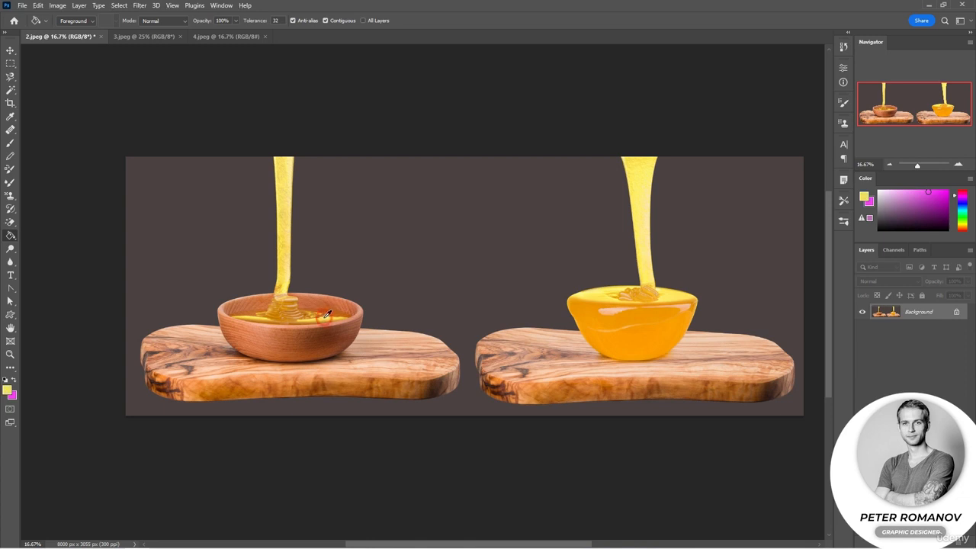
click(260, 352)
click(335, 348)
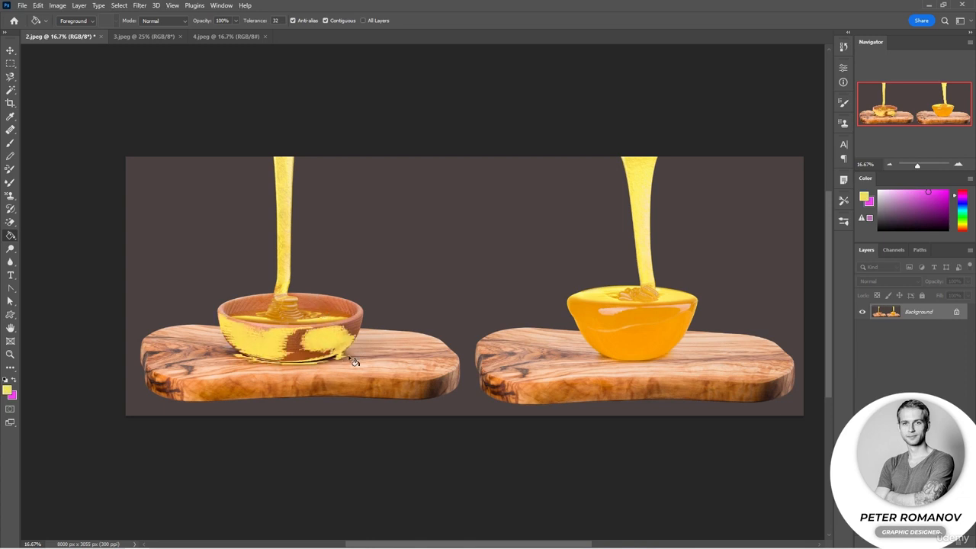
Fill the top surface of the left wooden board with yellow on both sides of the bowl.
click(228, 371)
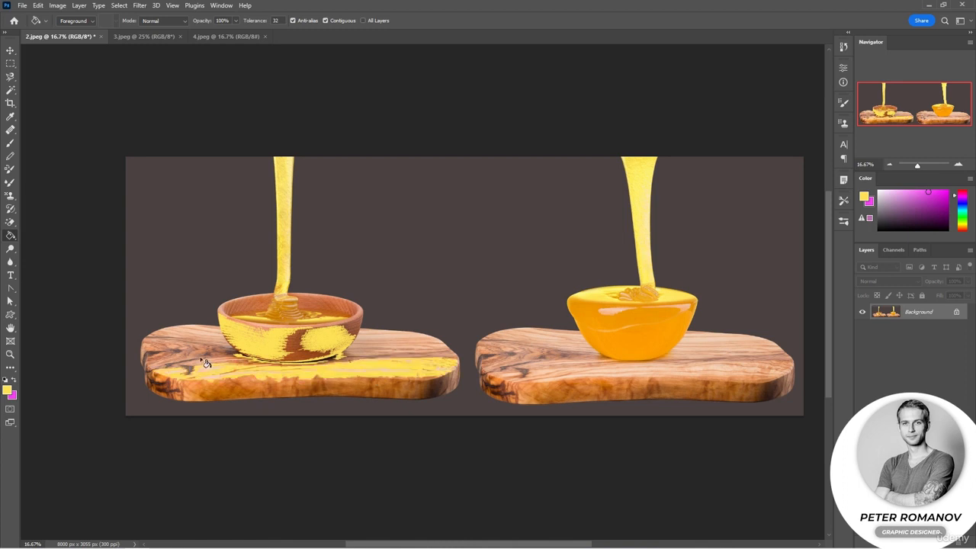
click(203, 360)
click(182, 362)
click(194, 340)
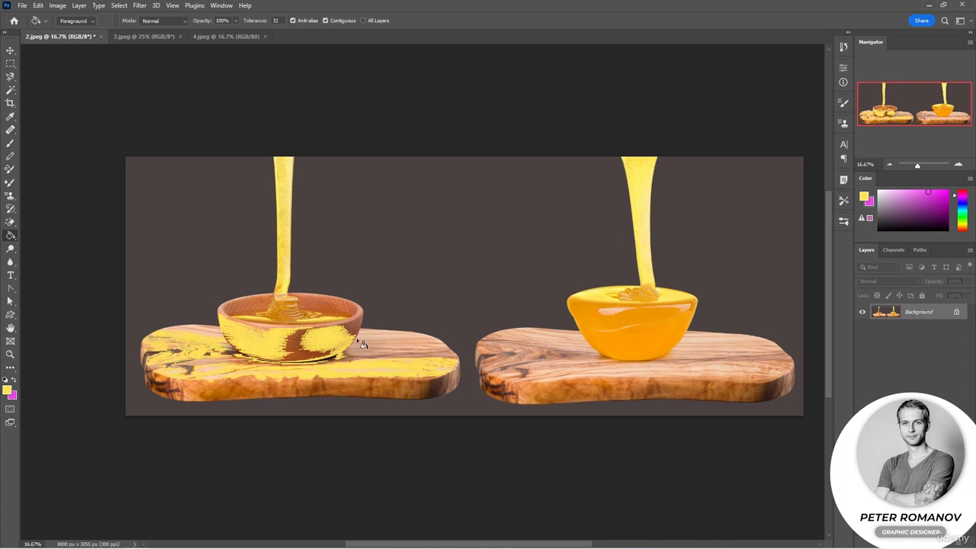
click(381, 350)
click(388, 339)
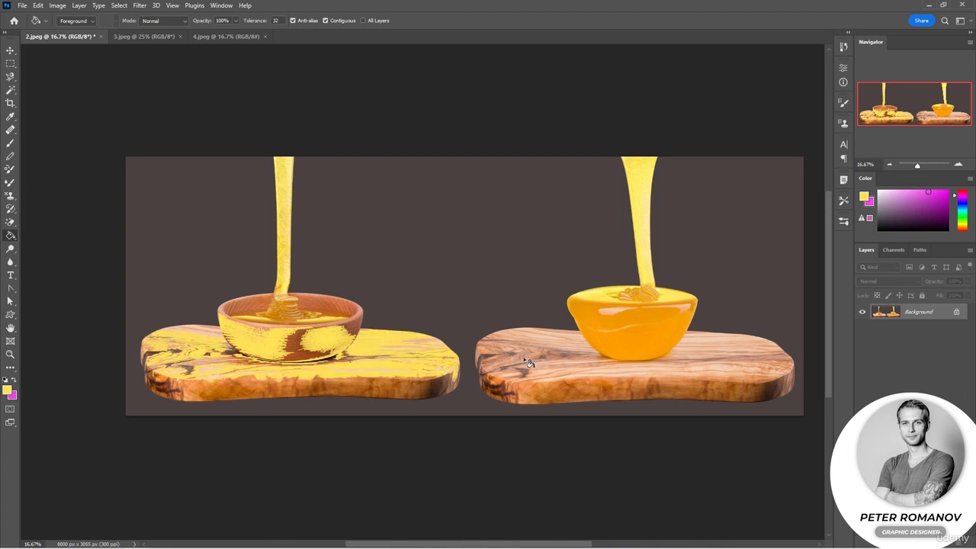
Sample a dark brown from the right-hand board and fill the left board's yellow areas and the right board's top and front.
alt+click(489, 357)
click(419, 372)
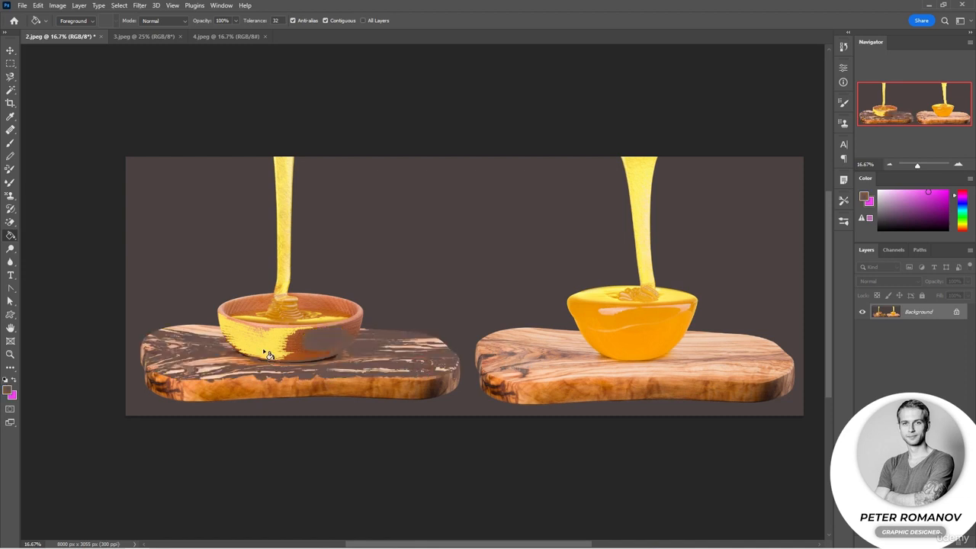
click(546, 341)
click(614, 373)
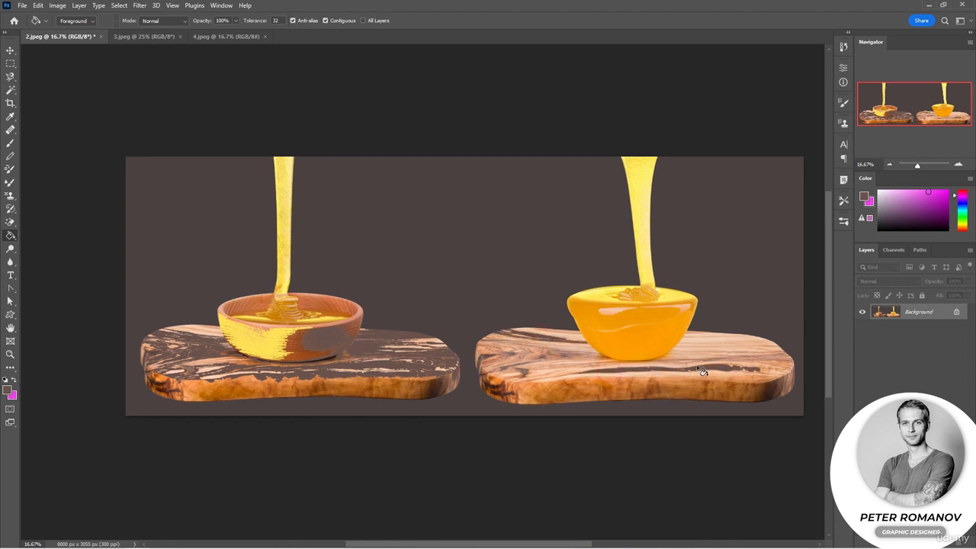
click(695, 358)
click(780, 369)
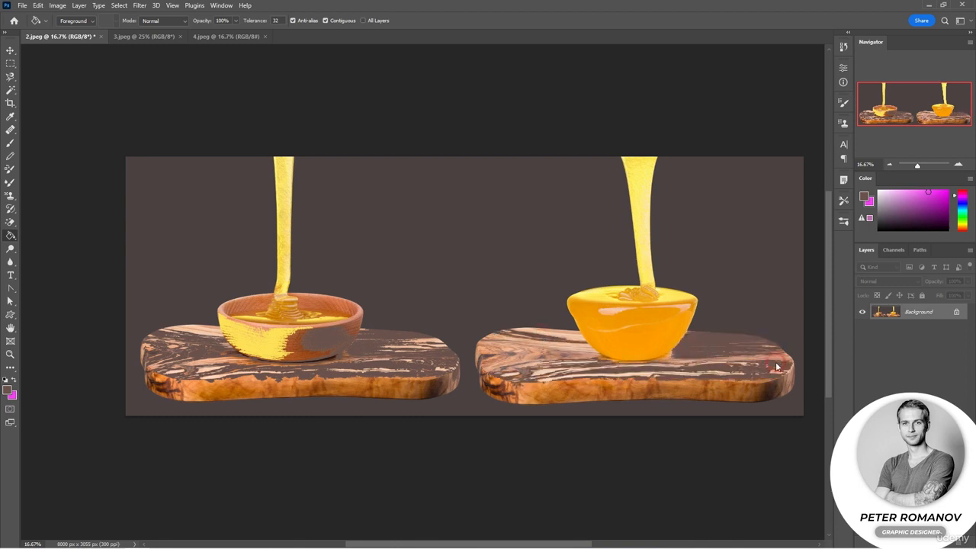
click(614, 396)
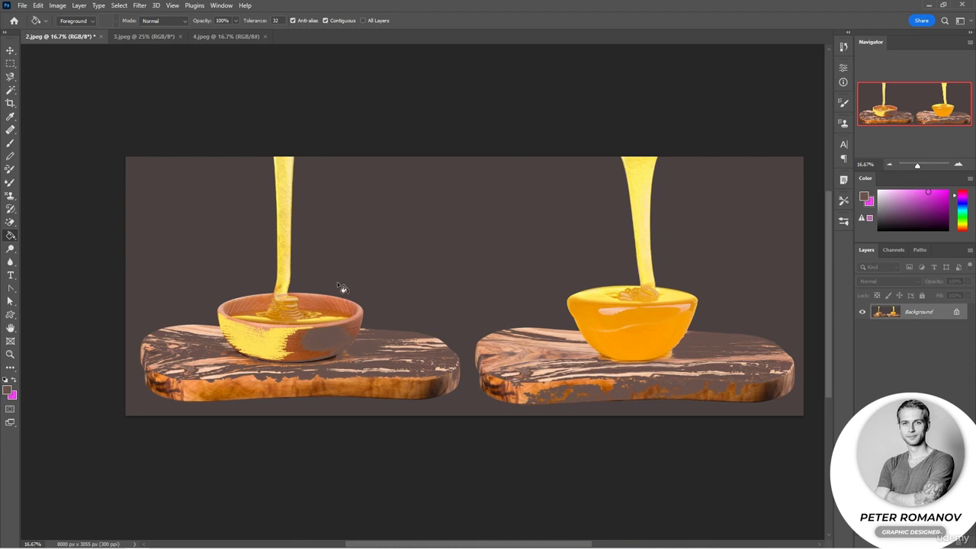
Switch to 3.jpeg, make an elliptical selection around the cranberry bowl, and invert the selection.
click(145, 36)
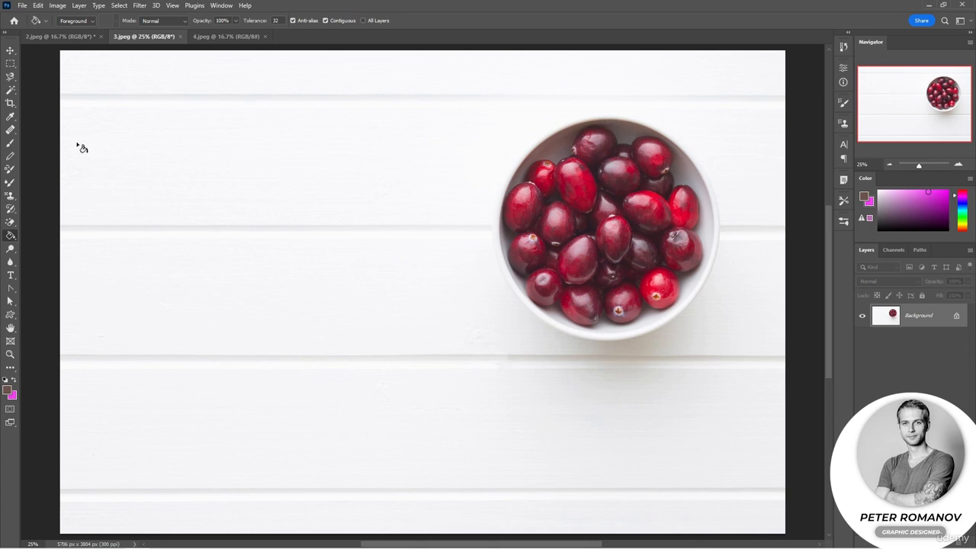
drag(10, 63, 38, 73)
drag(459, 135, 763, 358)
drag(598, 287, 630, 267)
right_click(630, 267)
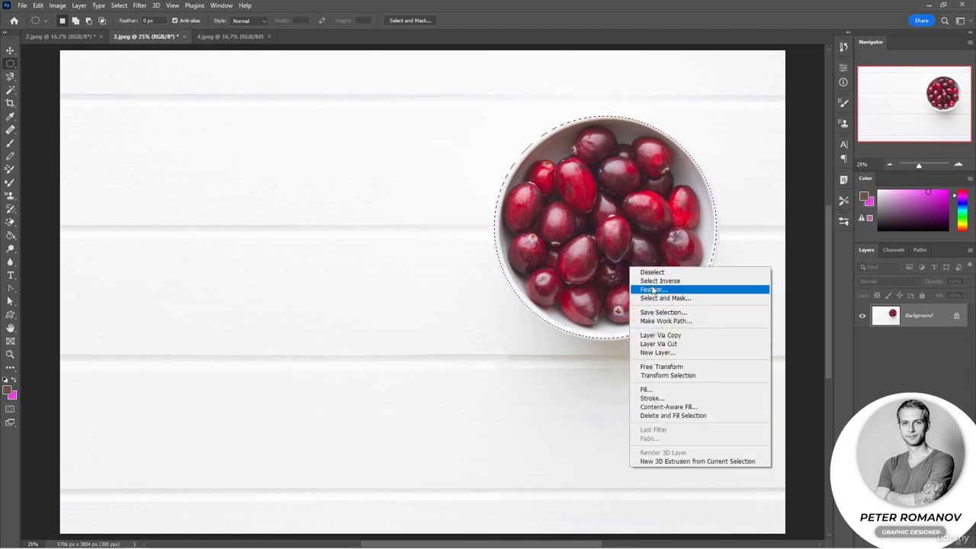
click(656, 281)
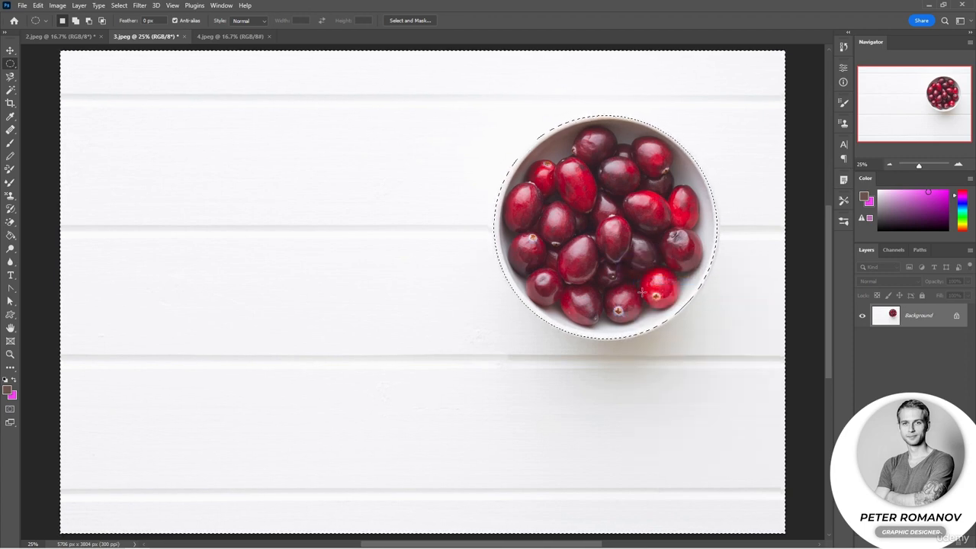
Unlock the Background layer, delete the selected white wood around the bowl, and deselect.
key(shift+F5)
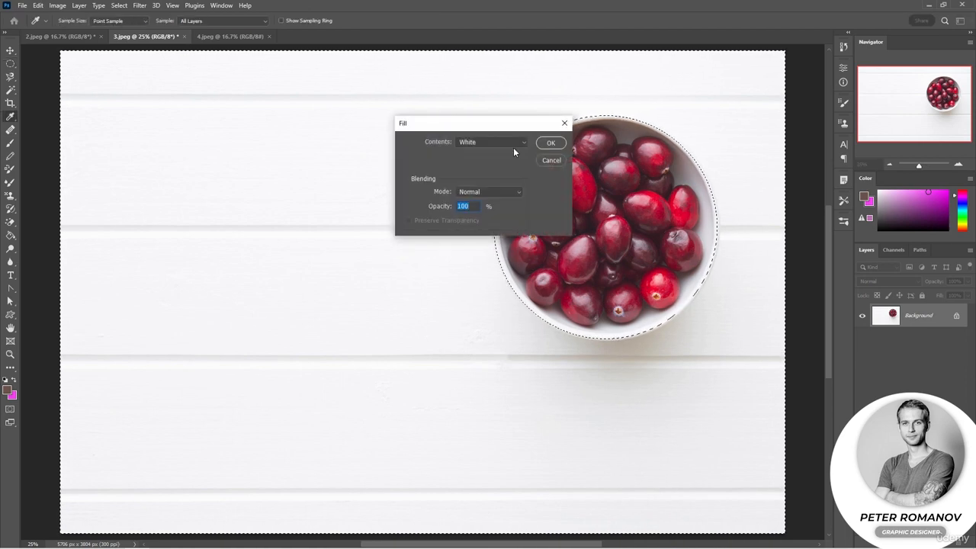
click(551, 161)
click(956, 315)
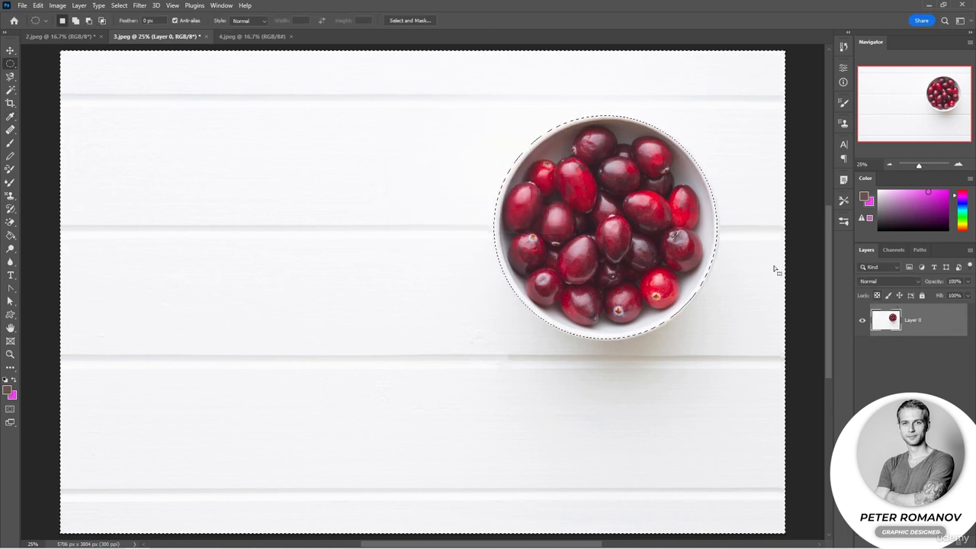
key(Delete)
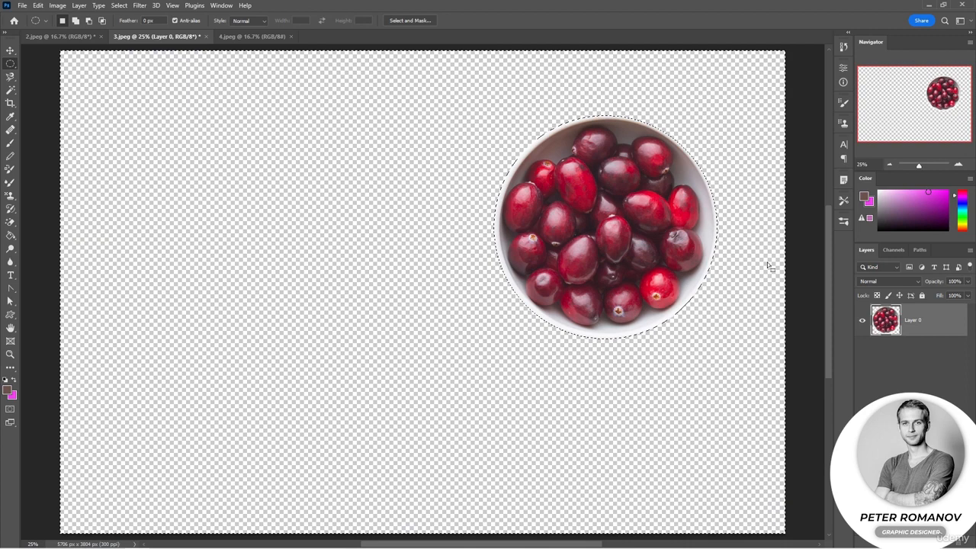
key(ctrl+d)
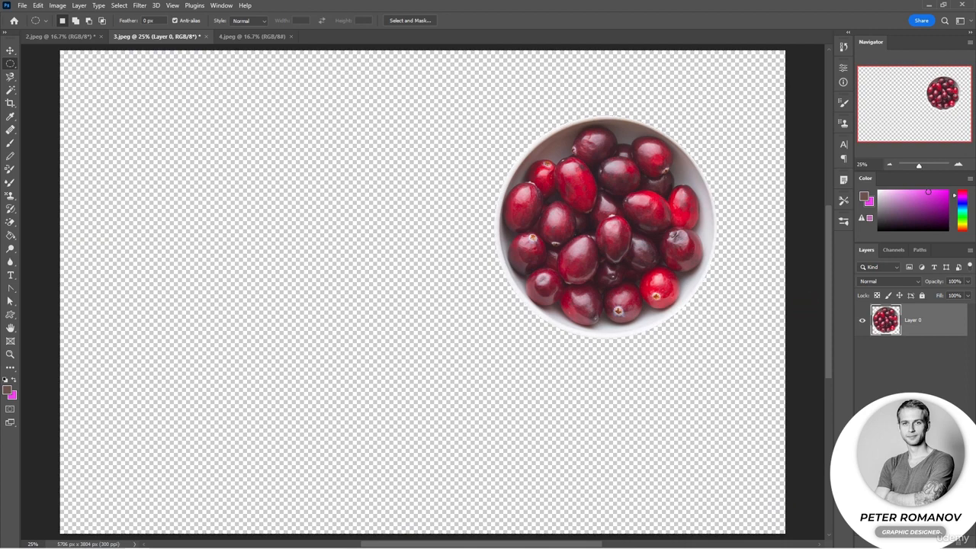
Create a new empty layer beneath the bowl layer and set a pinkish-red foreground color for the Paint Bucket tool.
click(946, 542)
drag(925, 318, 923, 360)
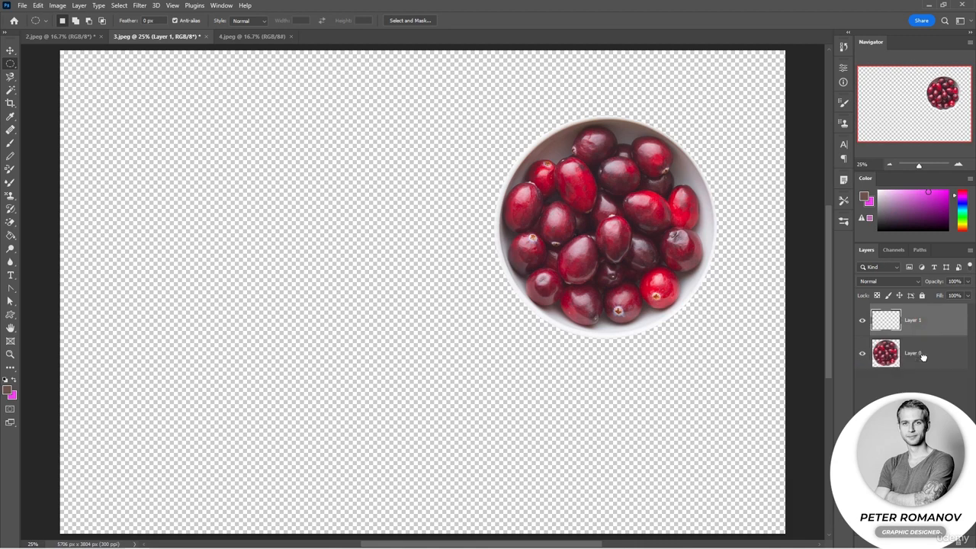
click(11, 234)
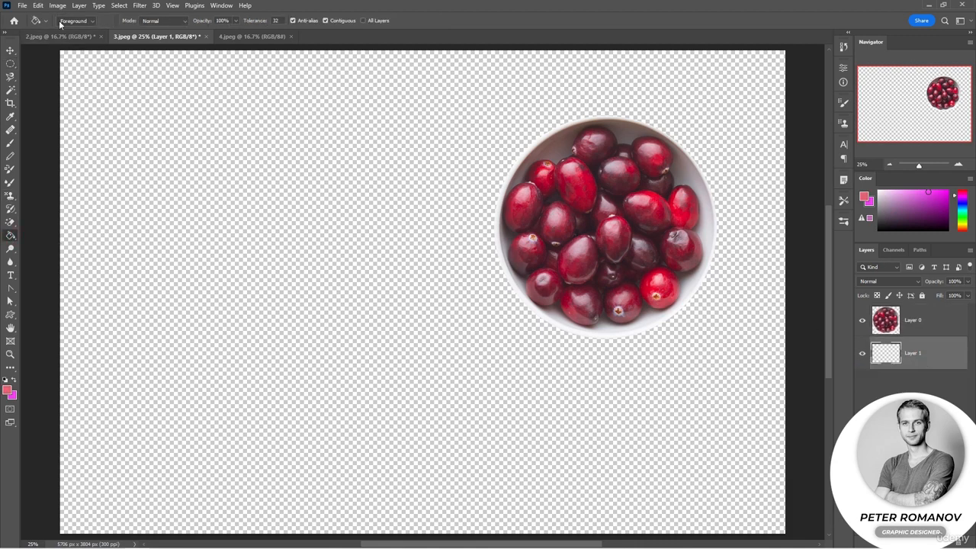
Fill the empty layer with the orange-red grunge pattern from the free-grunge-3 set, in Normal mode at 100% opacity.
click(40, 6)
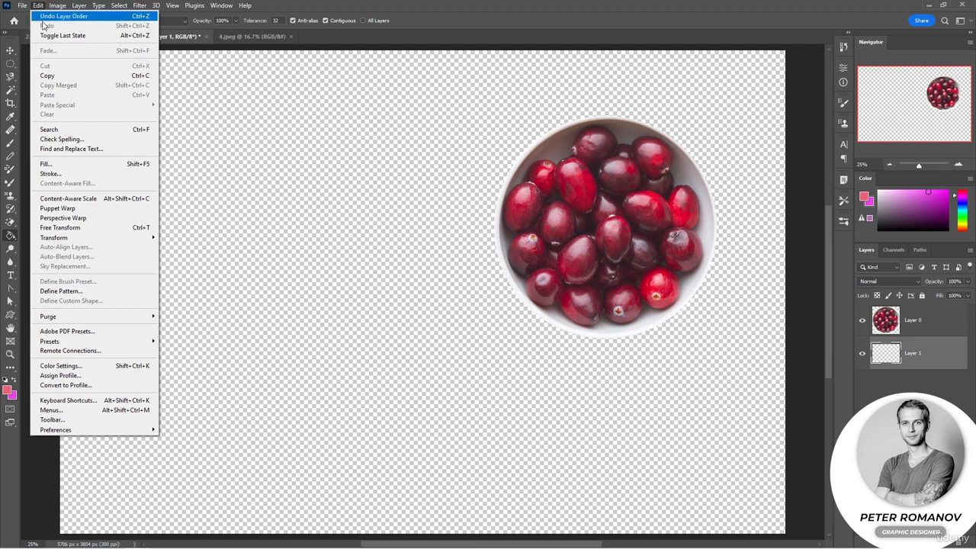
click(67, 164)
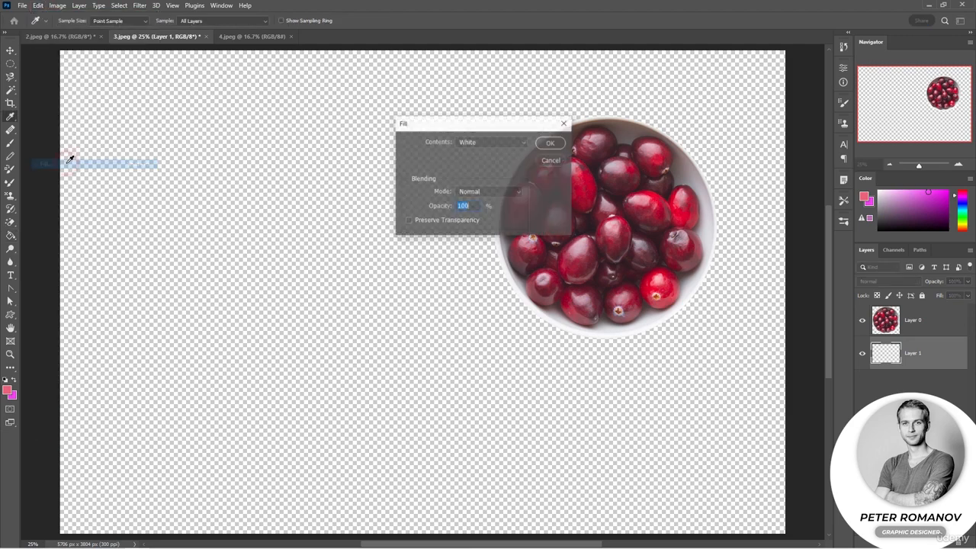
drag(468, 127, 265, 183)
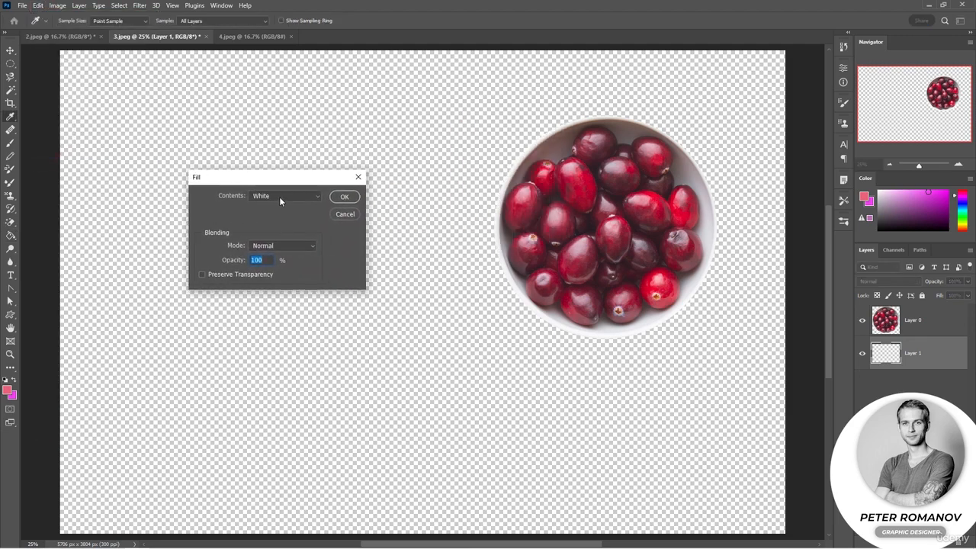
click(279, 198)
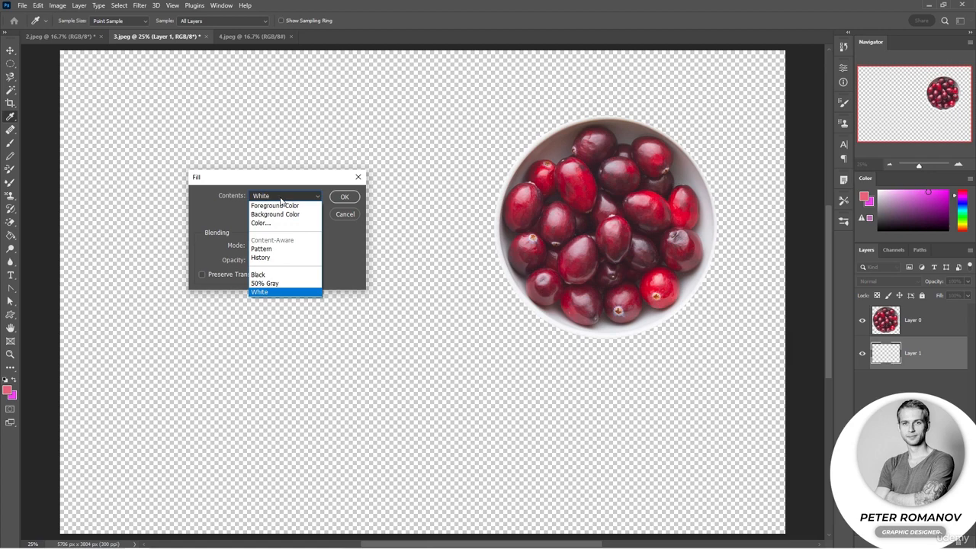
click(281, 206)
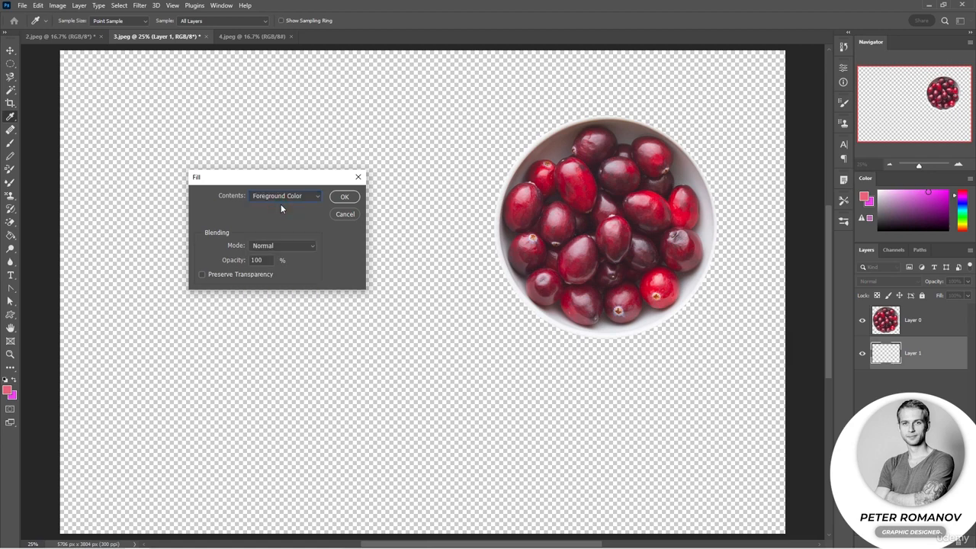
click(279, 201)
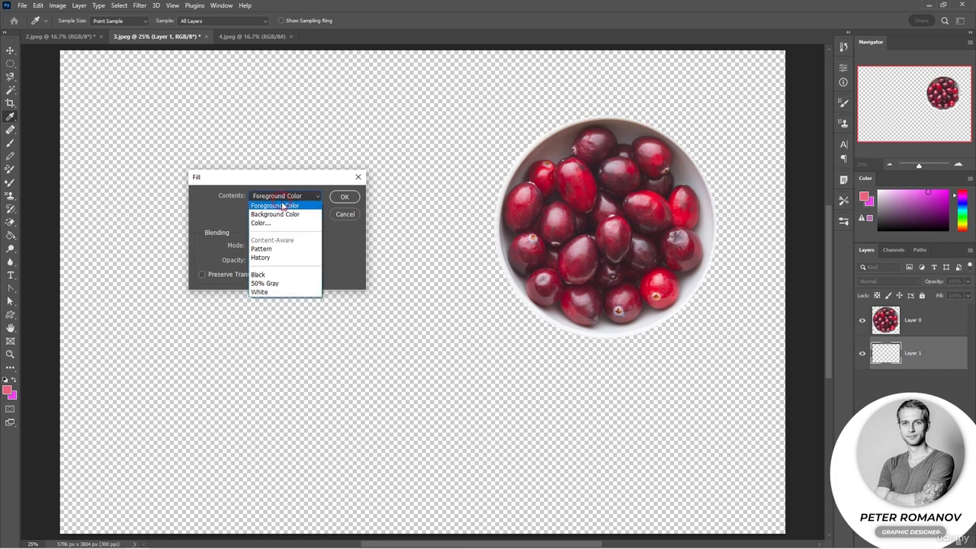
click(275, 249)
click(269, 244)
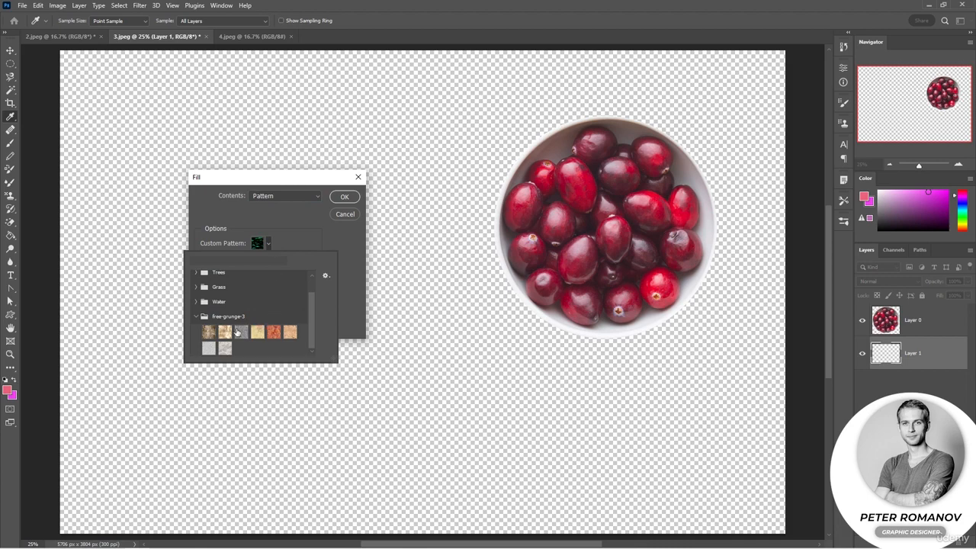
click(272, 336)
click(347, 295)
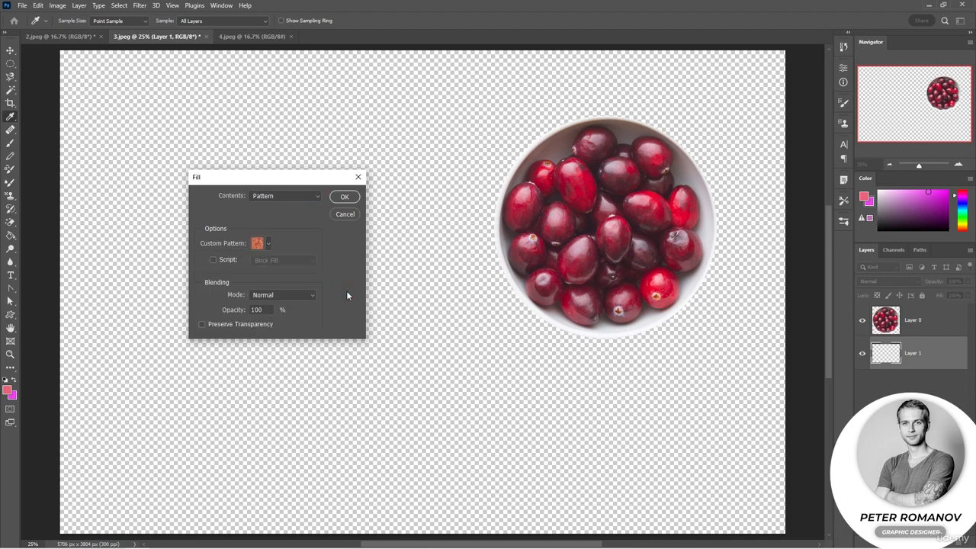
click(344, 197)
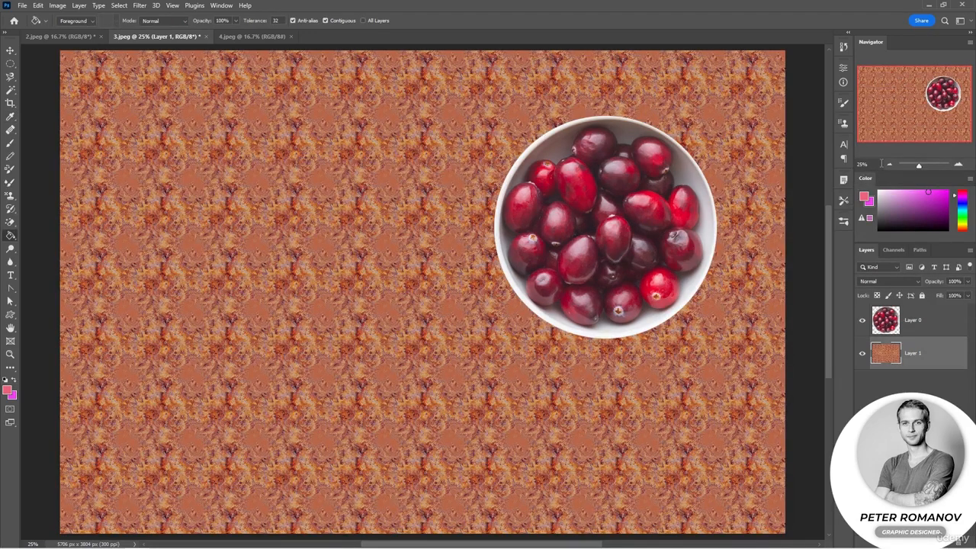
Reopen the Fill options for the patterned layer, review the available content sources, and keep Pattern.
key(ctrl+minus)
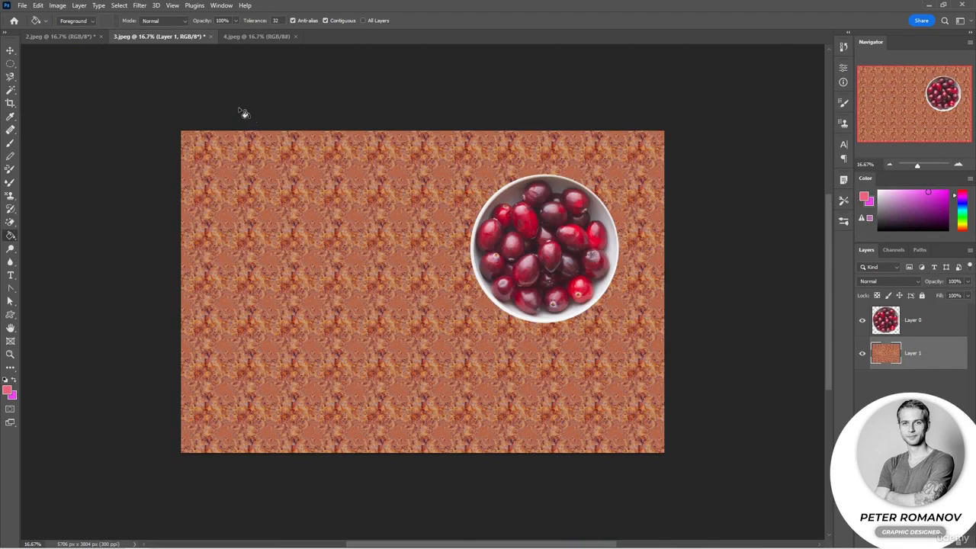
click(40, 6)
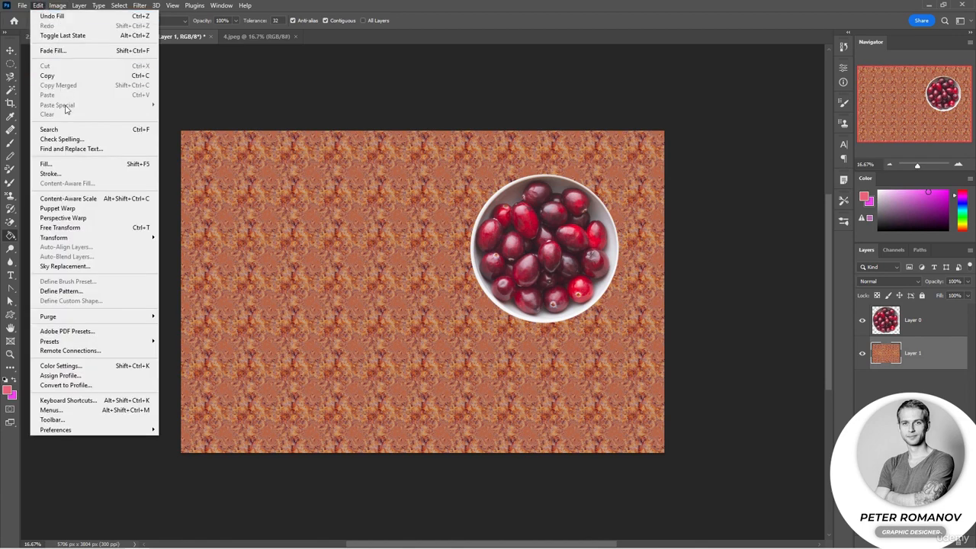
click(67, 164)
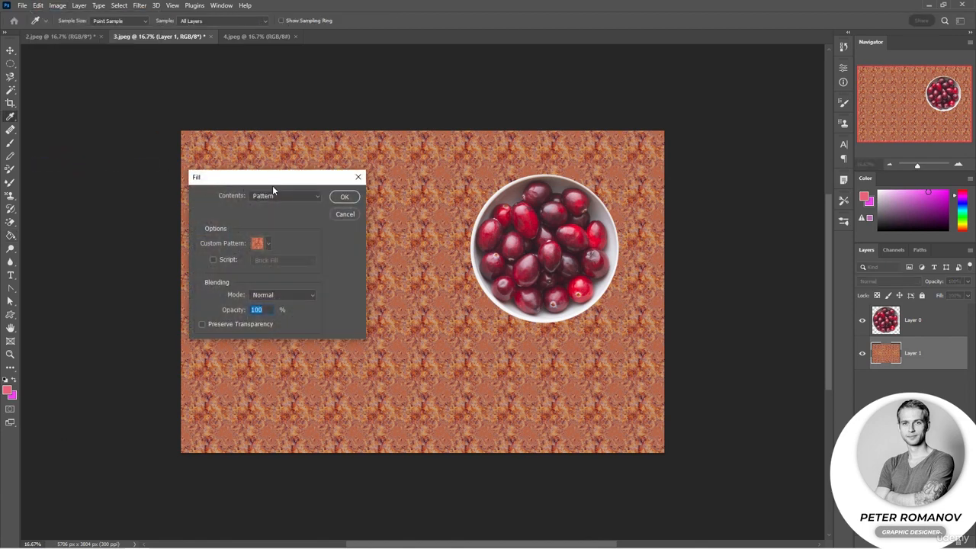
click(286, 196)
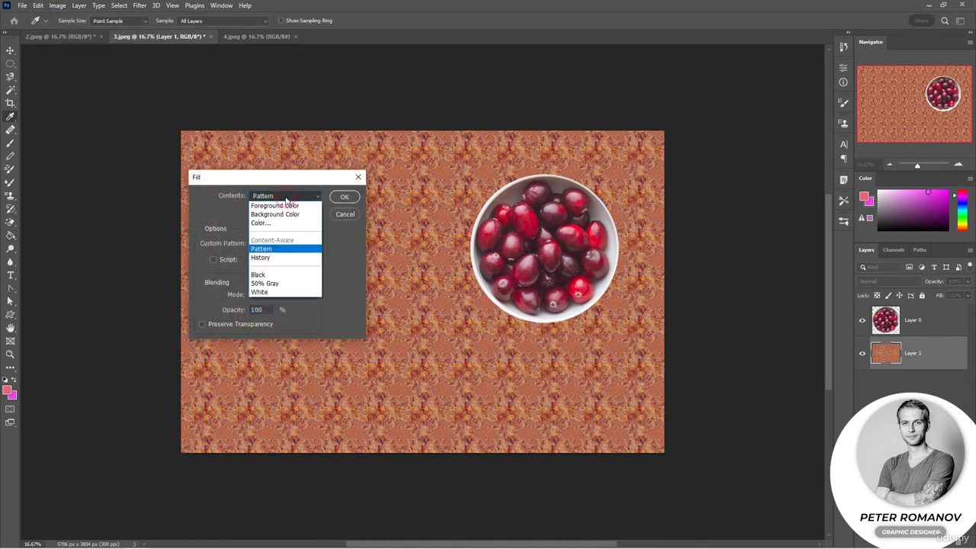
click(290, 248)
click(344, 196)
key(g)
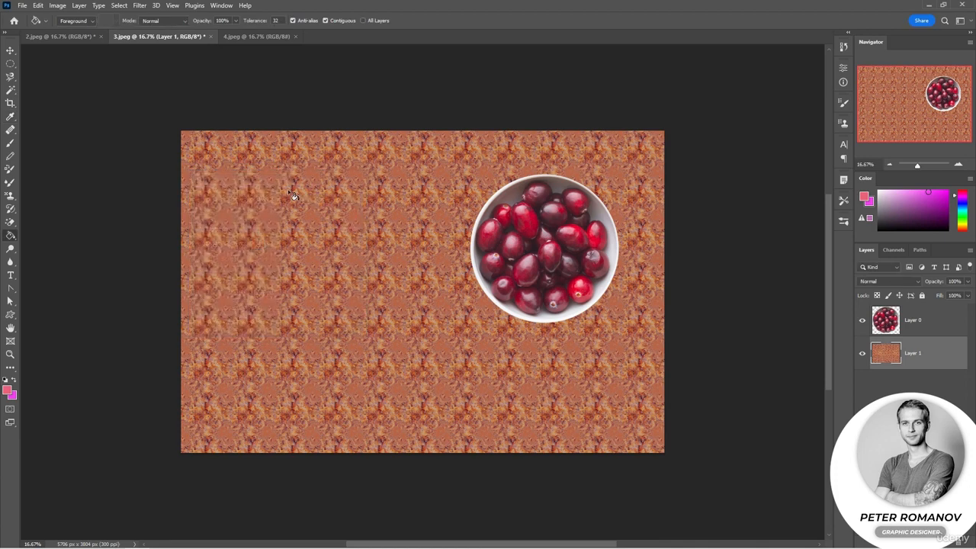
Switch to 4.jpeg and draw a loose freehand Lasso selection around the white spoon holding the dried chili.
click(240, 38)
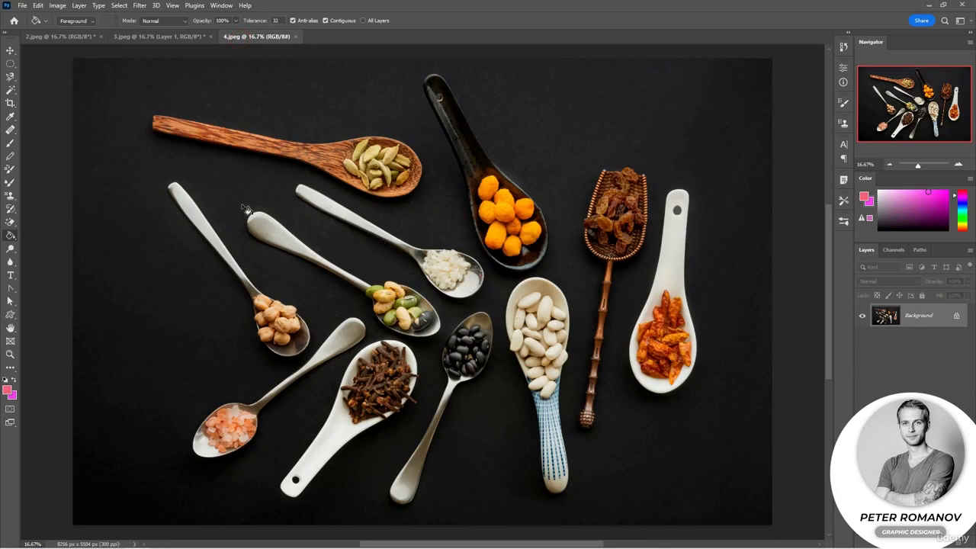
click(9, 63)
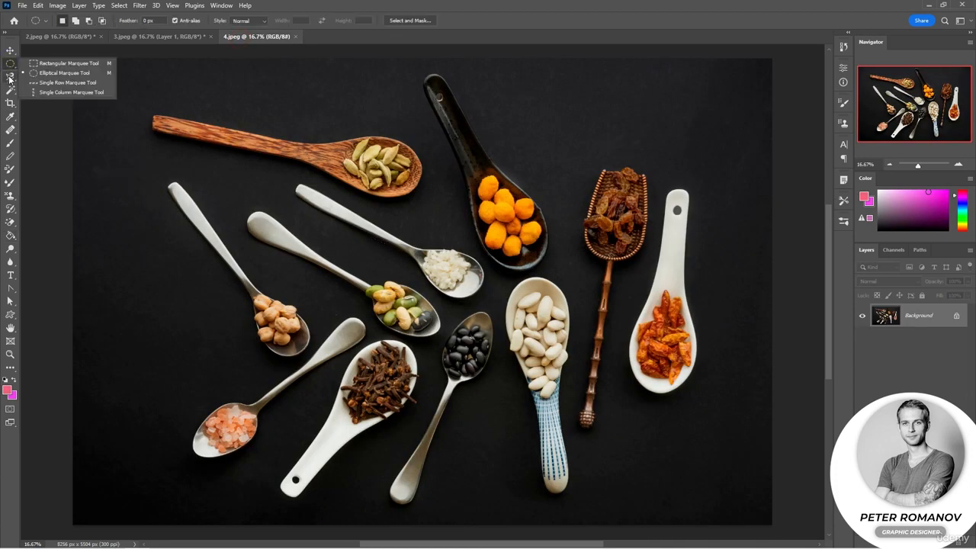
right_click(9, 77)
click(25, 79)
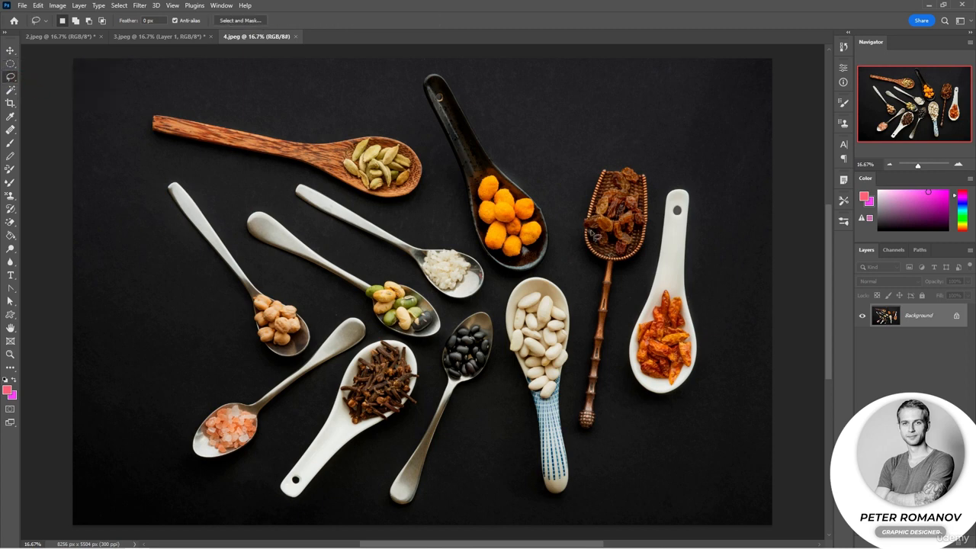
click(960, 165)
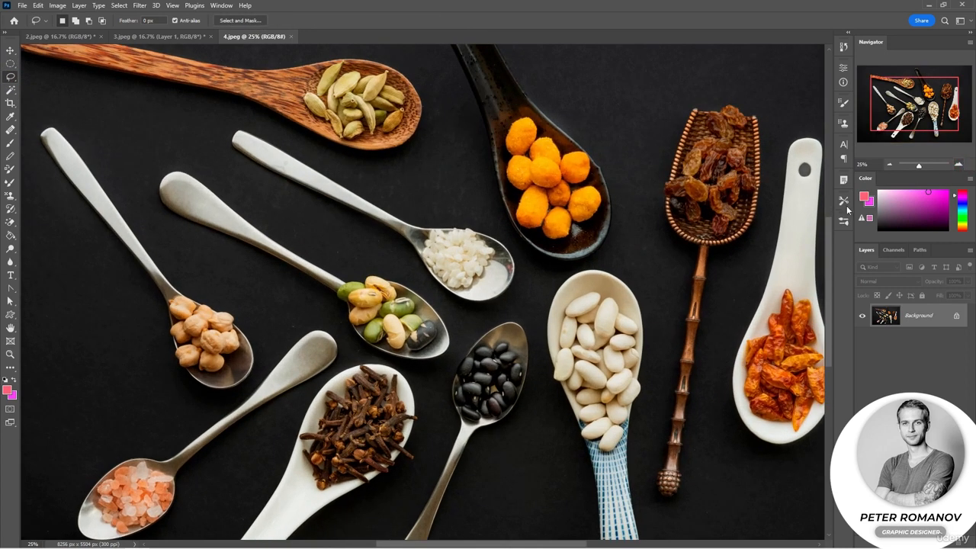
scroll(746, 265, down, 3)
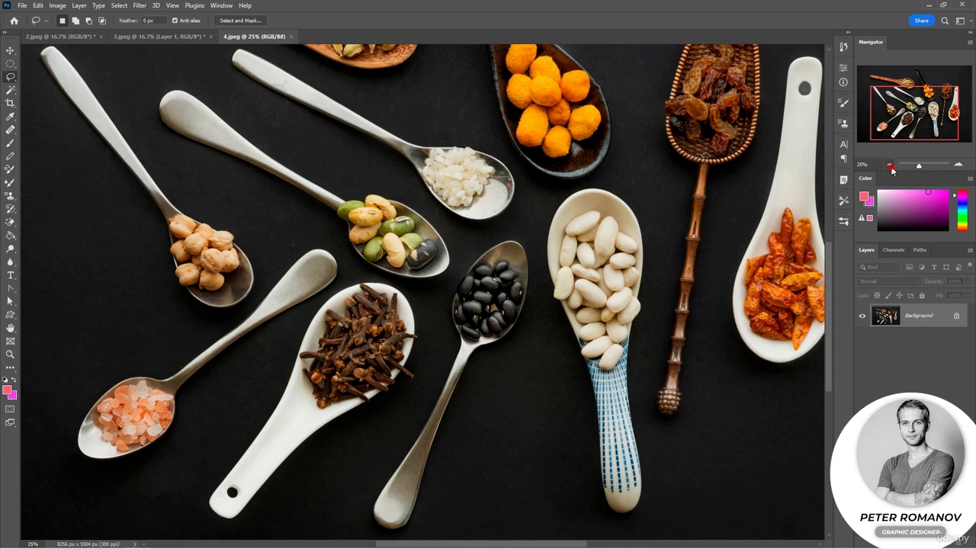
click(890, 165)
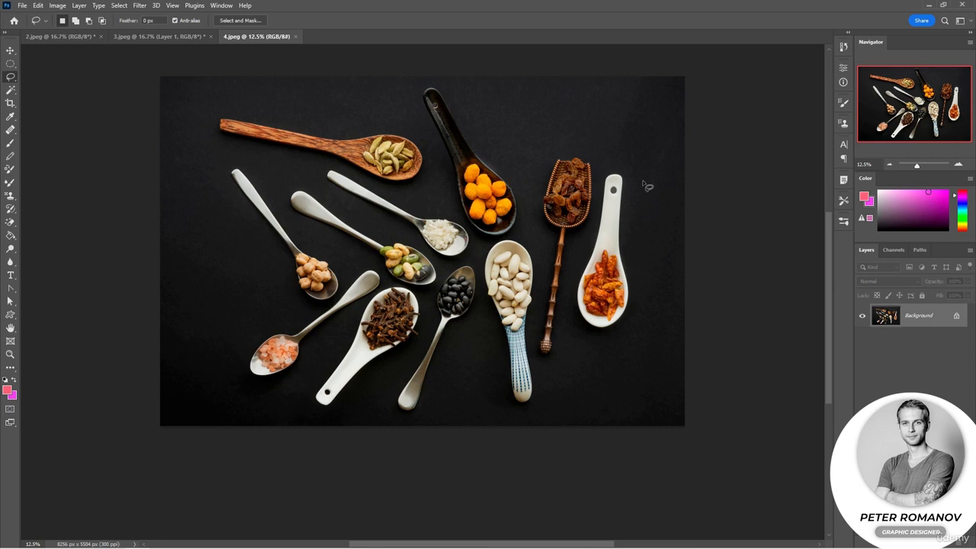
right_click(9, 77)
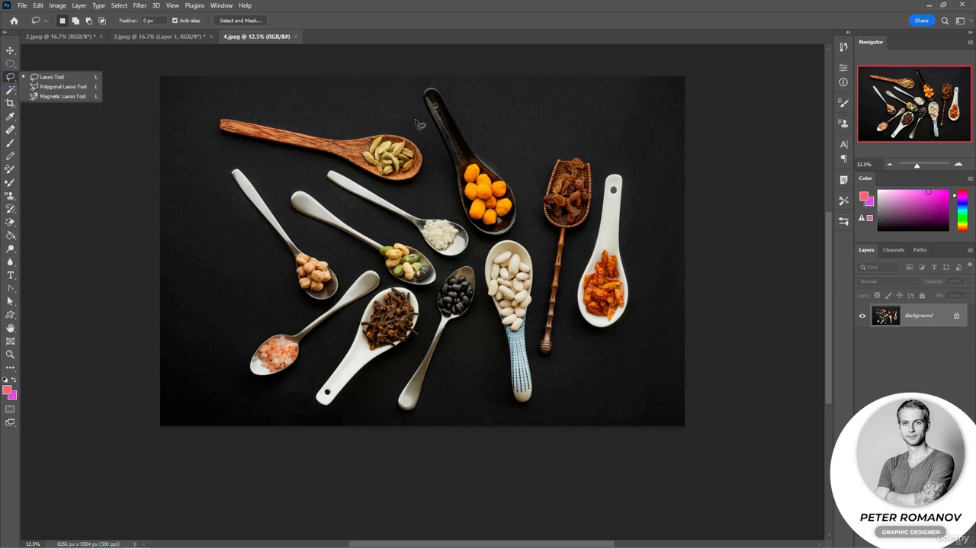
mouse_move(631, 233)
mouse_down()
mouse_move(648, 280)
mouse_move(638, 329)
mouse_move(599, 340)
mouse_move(581, 335)
mouse_move(570, 299)
mouse_move(605, 169)
mouse_move(642, 166)
mouse_move(631, 234)
mouse_up()
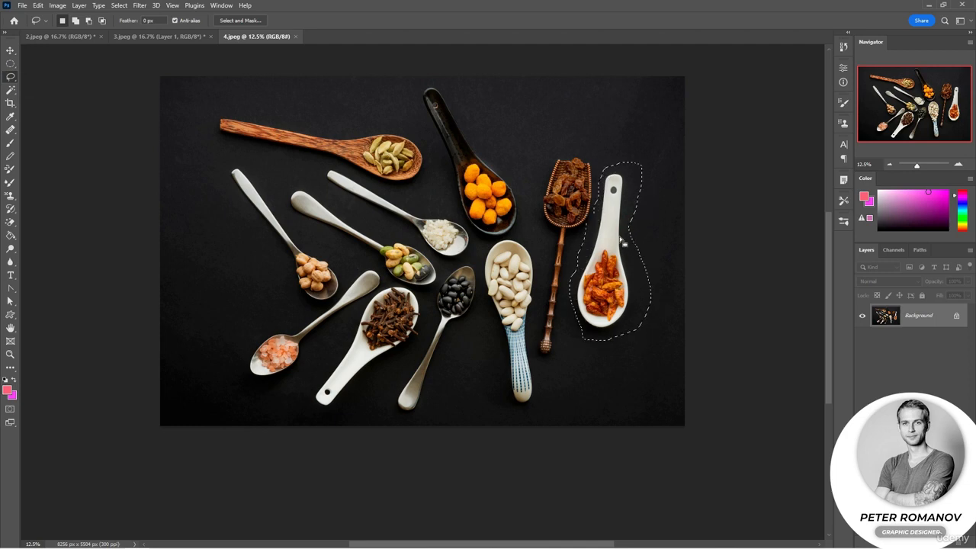
Start Content-Aware Fill on the spoon selection and examine the filled area closely in the preview.
right_click(611, 242)
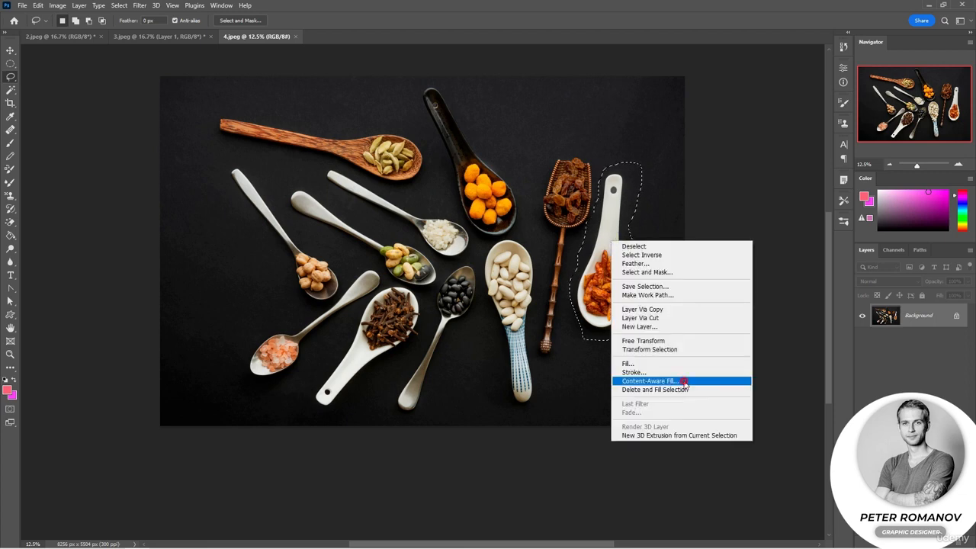
click(648, 380)
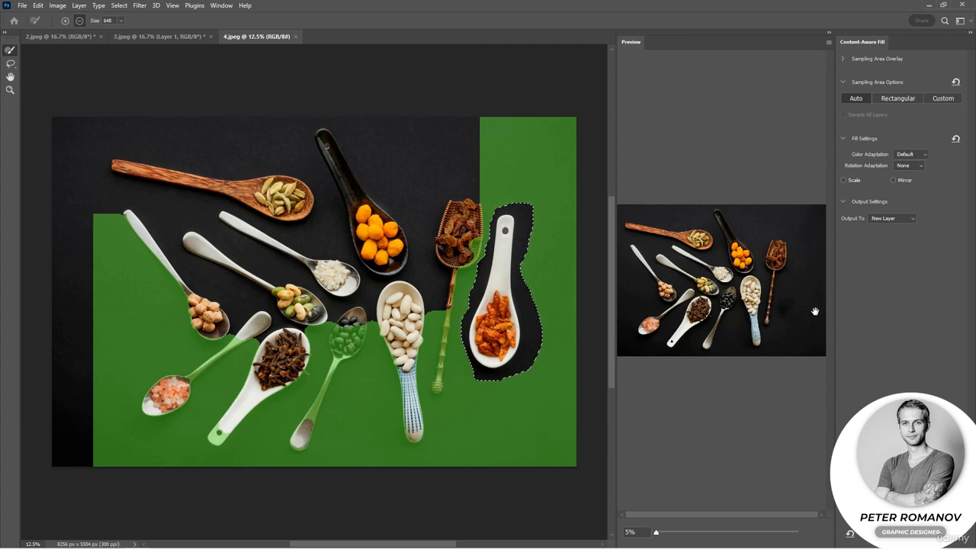
drag(657, 534, 660, 532)
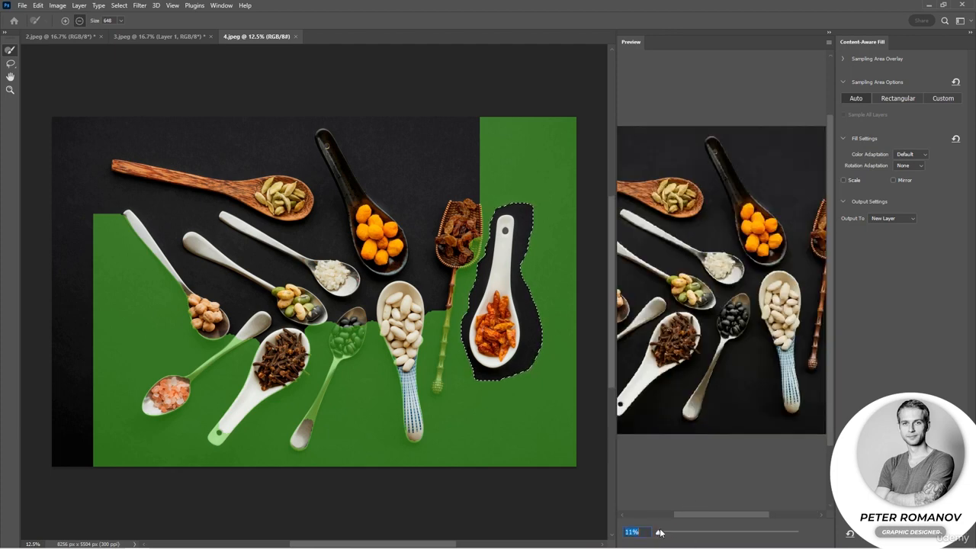
drag(740, 379, 636, 384)
drag(776, 370, 727, 324)
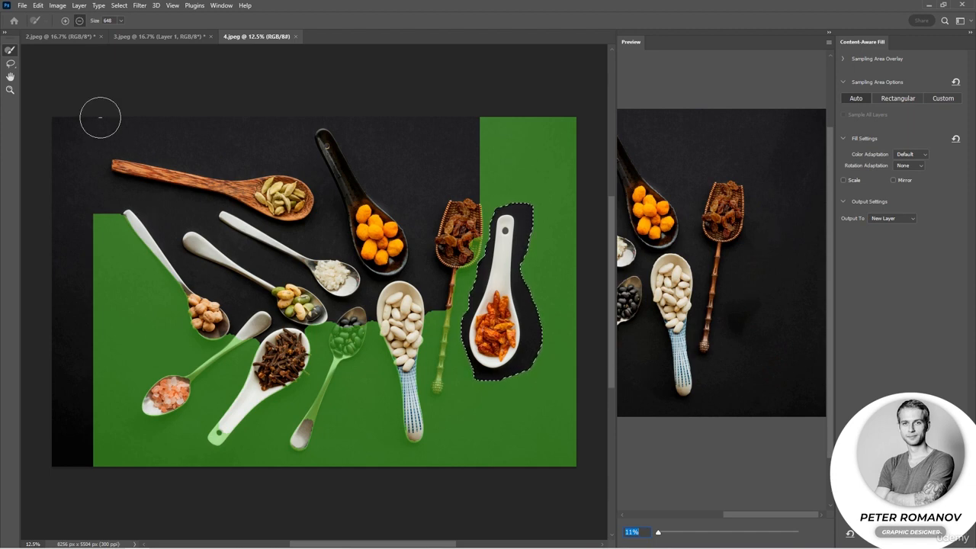
Add the cardamom pods, the orange balls and the raisins to the sampling area with the Sampling Brush.
click(65, 20)
click(280, 197)
click(379, 235)
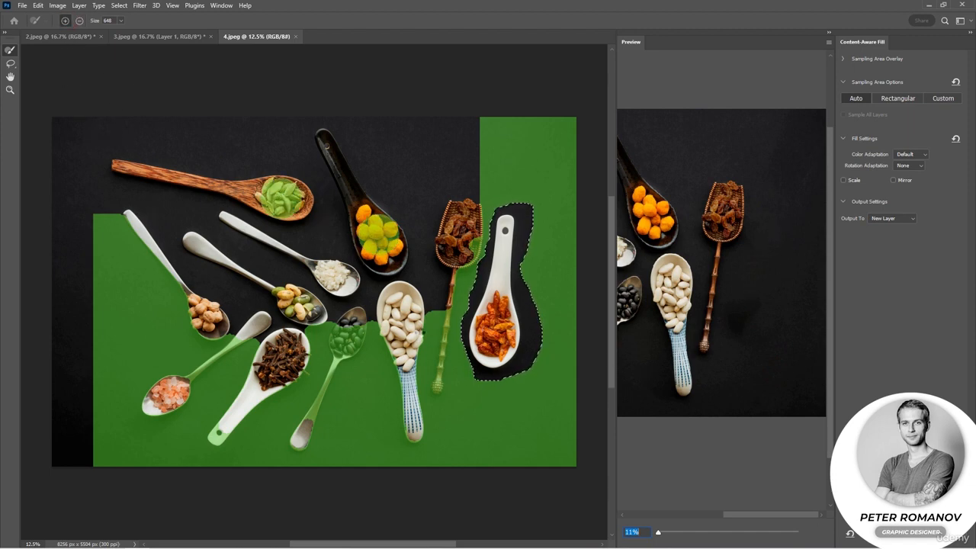
click(456, 246)
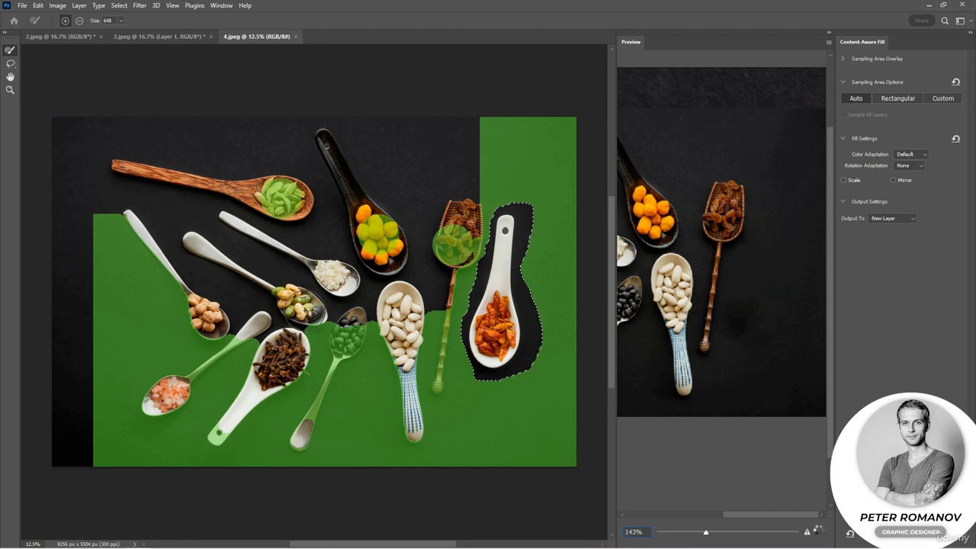
Subtract the cardamom pods, the raisin spoon and the black-bean spoon from the sampling area.
click(79, 21)
click(279, 198)
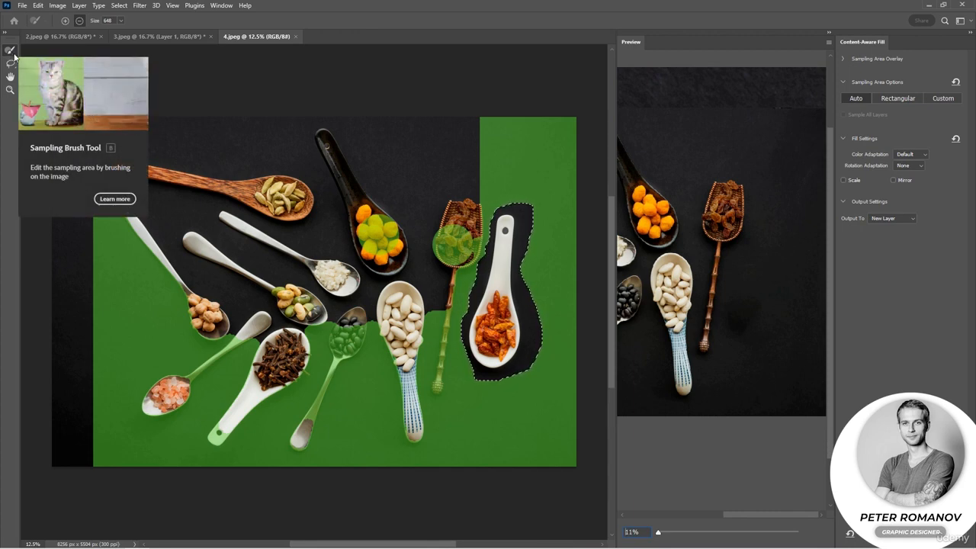
mouse_move(462, 237)
mouse_down()
mouse_move(430, 381)
mouse_move(415, 393)
mouse_move(404, 373)
mouse_up()
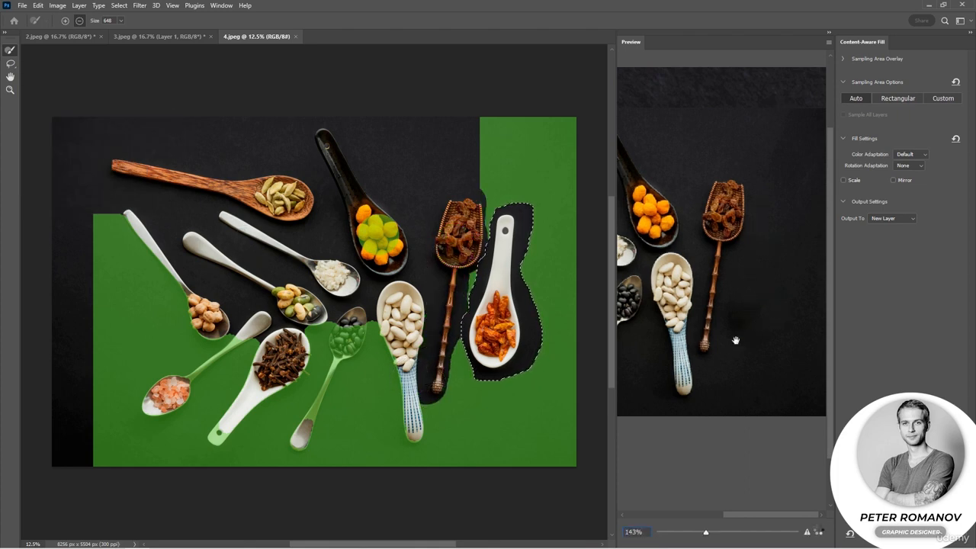
mouse_move(351, 312)
mouse_down()
mouse_move(313, 427)
mouse_move(299, 424)
mouse_move(332, 389)
mouse_move(299, 405)
mouse_up()
Subtract the clove, pink salt and chickpea spoons, the orange balls and the blue-patterned spoon handle from the sampling area.
click(66, 23)
click(79, 20)
mouse_move(312, 338)
mouse_down()
mouse_move(276, 412)
mouse_move(224, 431)
mouse_move(250, 333)
mouse_move(156, 398)
mouse_move(231, 368)
mouse_move(230, 332)
mouse_move(132, 214)
mouse_move(195, 289)
mouse_move(218, 336)
mouse_up()
drag(381, 234, 379, 243)
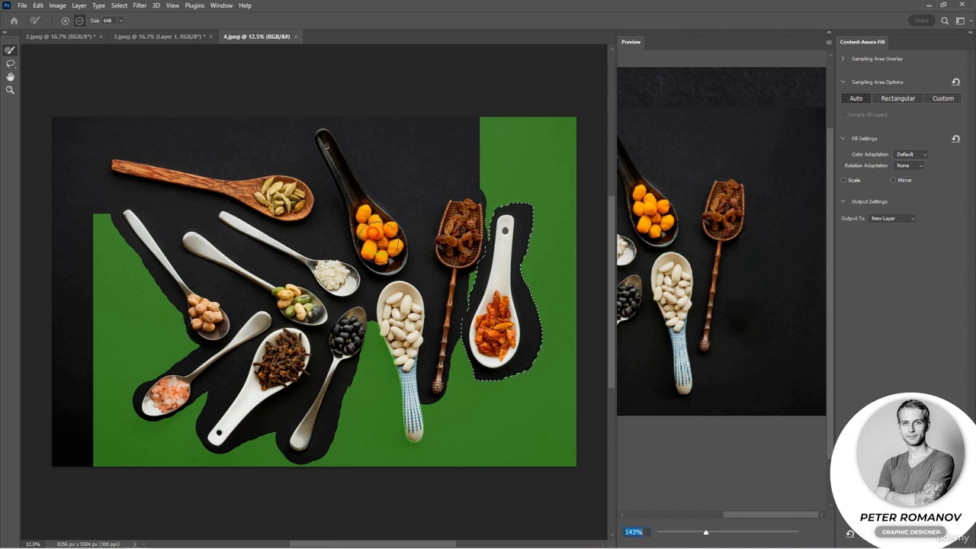
drag(409, 347, 417, 446)
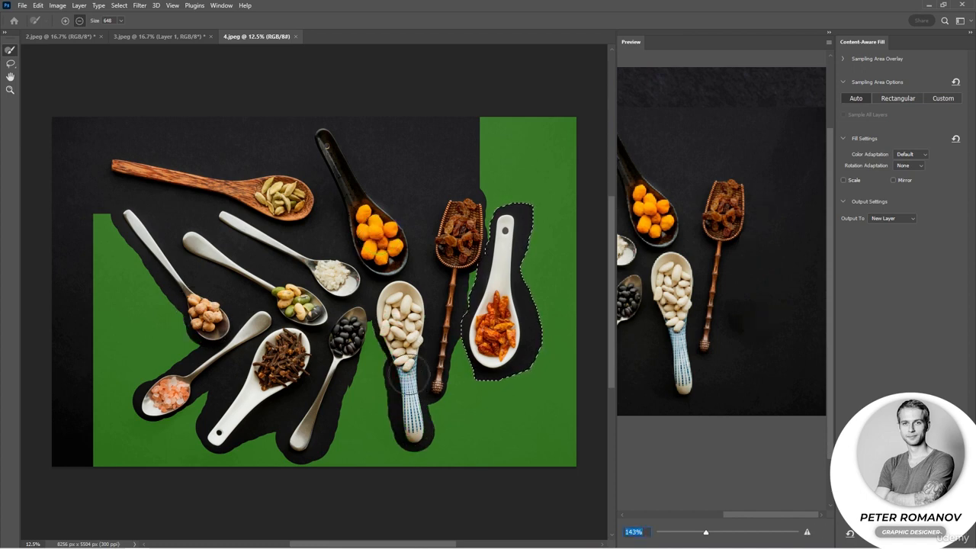
text(11)
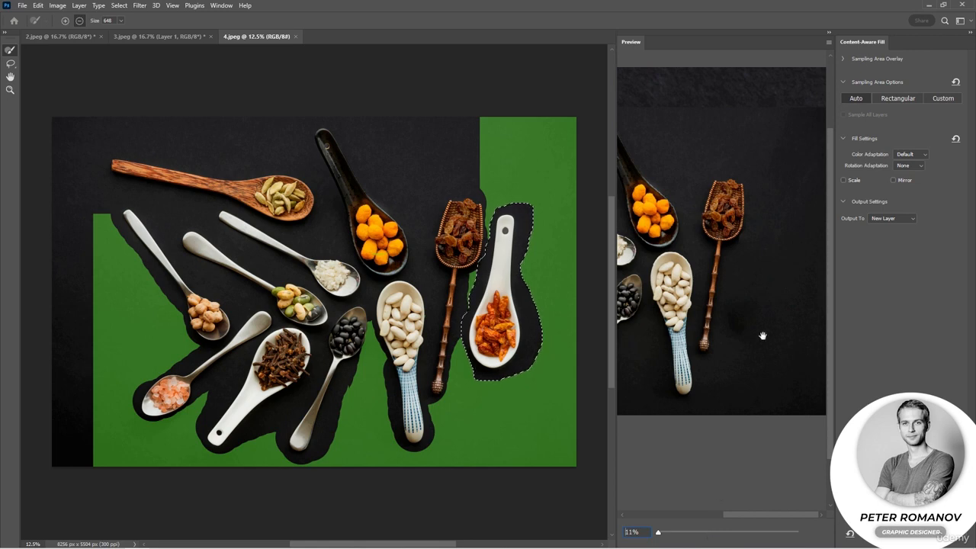
key(Return)
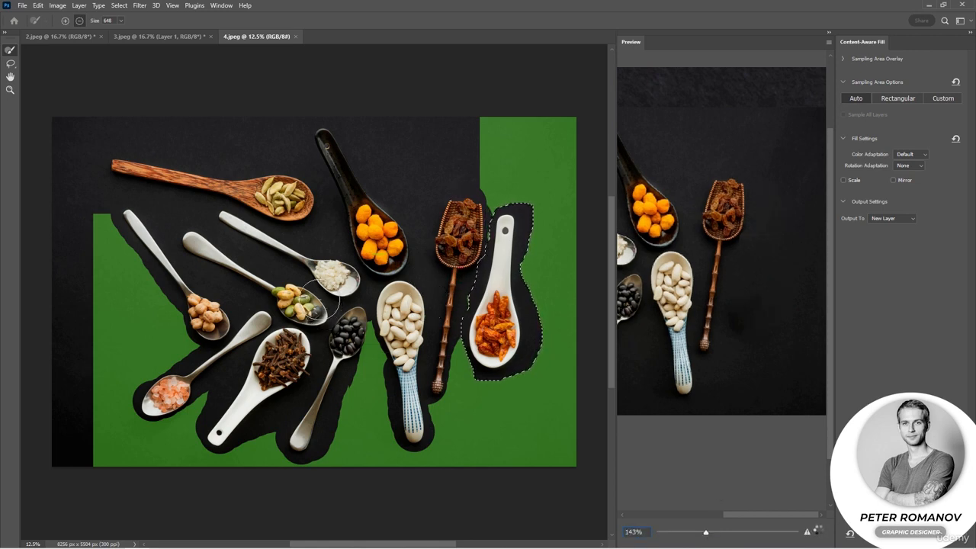
Trim the fill selection closer to the chili spoon along its outer edges using the Lasso in subtract mode.
click(9, 65)
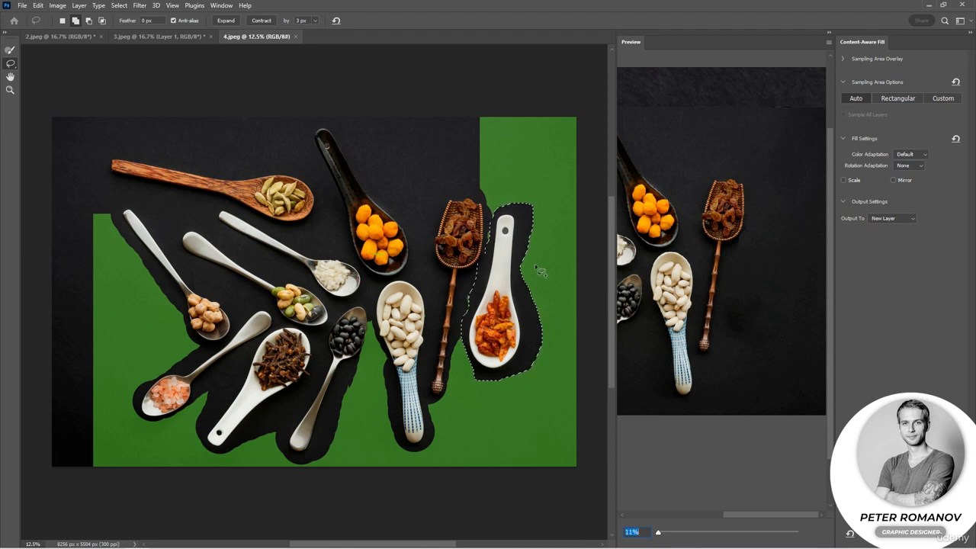
click(89, 21)
mouse_move(538, 192)
mouse_down()
mouse_move(518, 243)
mouse_move(519, 294)
mouse_move(541, 253)
mouse_move(541, 193)
mouse_up()
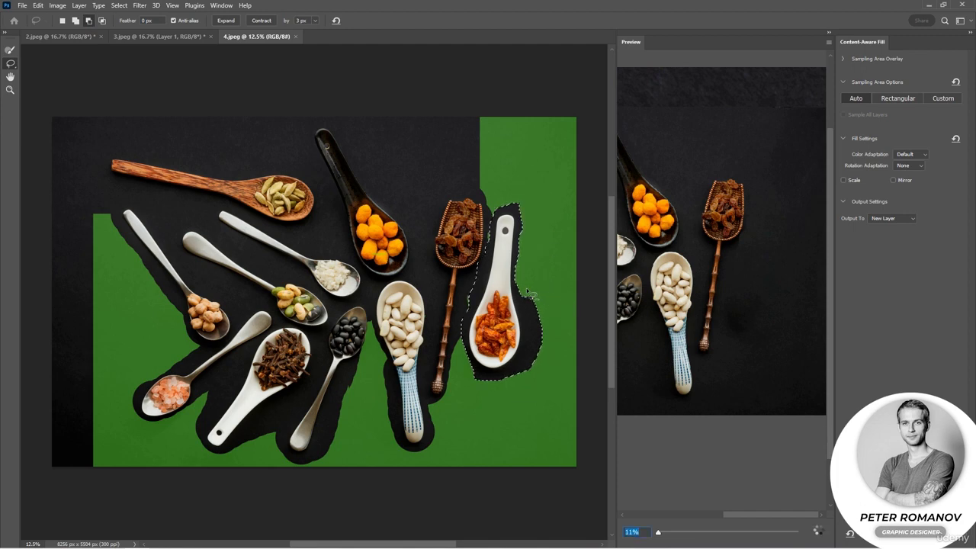
mouse_move(525, 289)
mouse_down()
mouse_move(519, 369)
mouse_move(551, 366)
mouse_move(554, 290)
mouse_up()
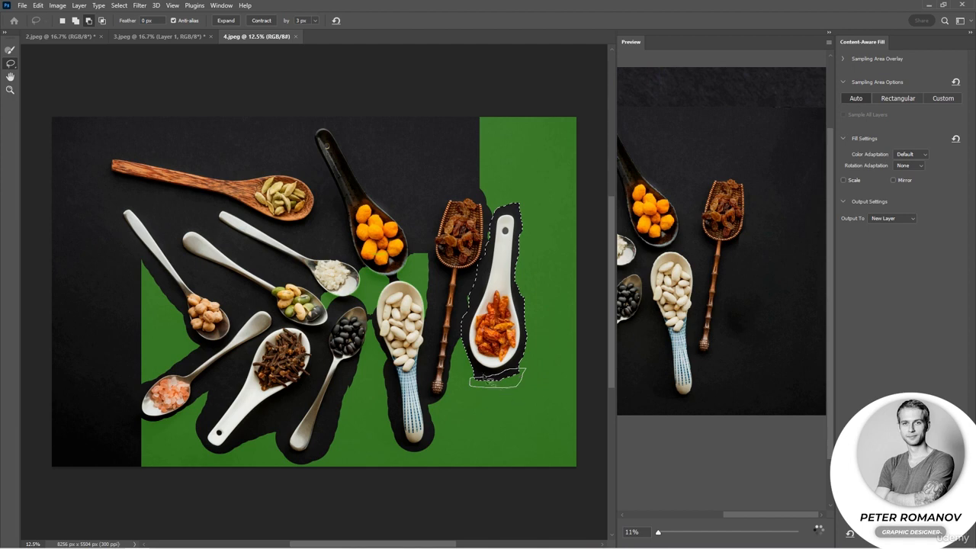
drag(484, 375, 480, 373)
drag(463, 305, 469, 351)
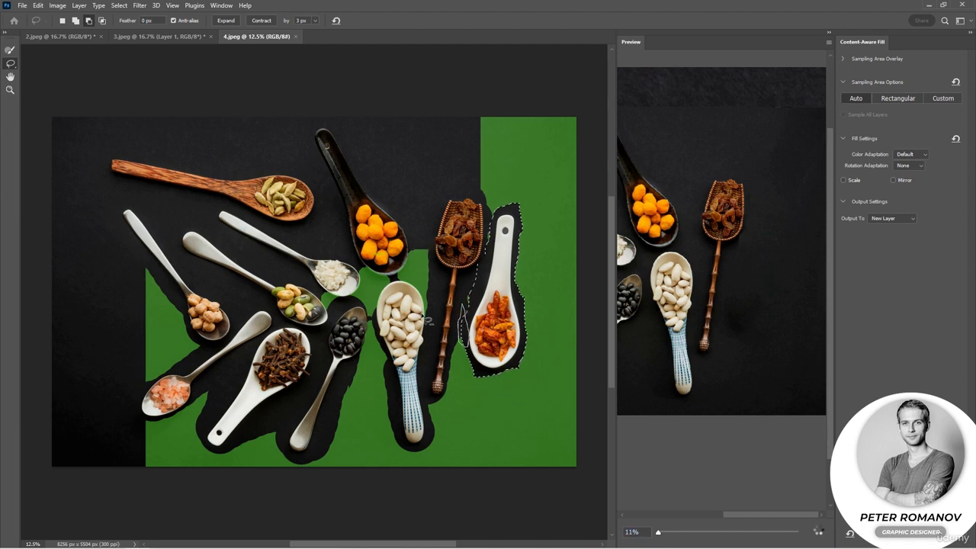
Extend the fill selection around the lower part of the chili spoon's bowl and trim the excess beside its handle.
click(75, 21)
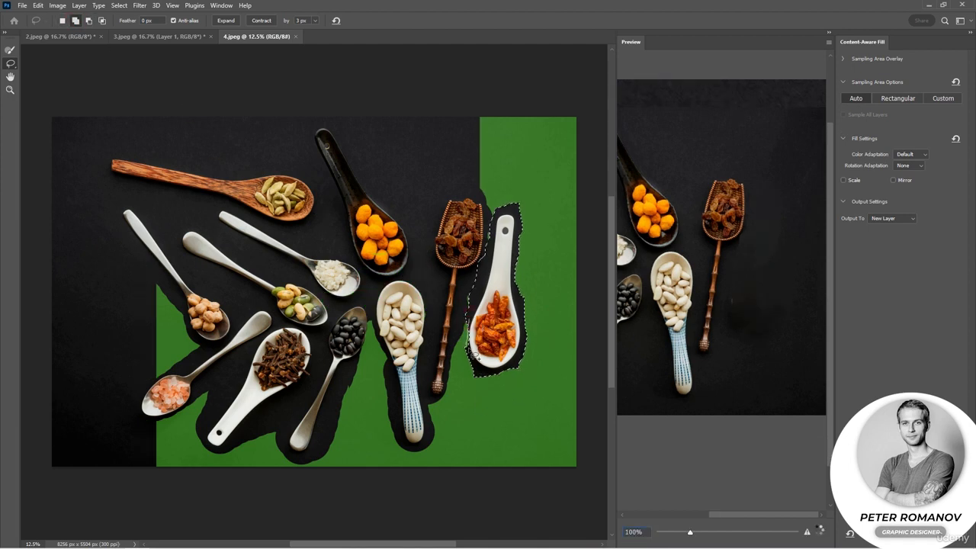
drag(473, 351, 471, 349)
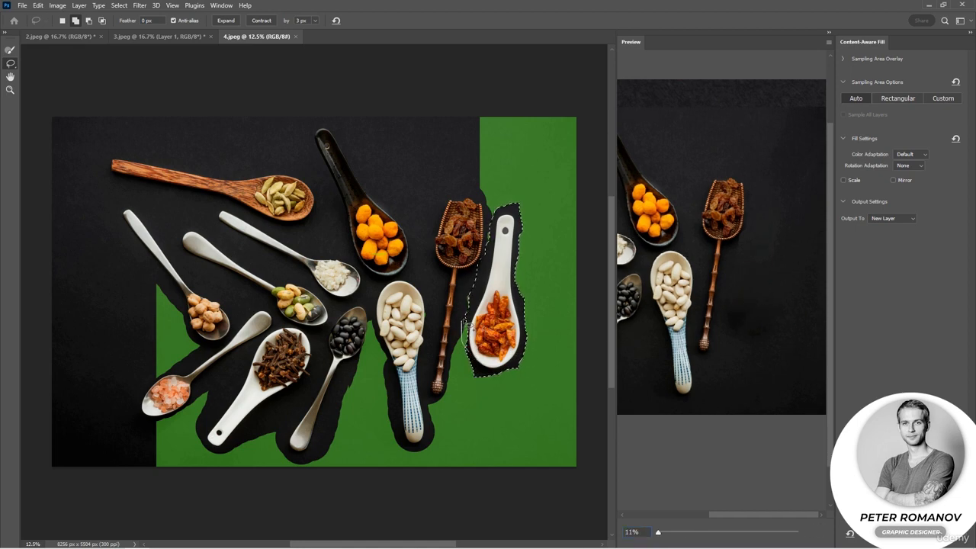
drag(477, 356, 476, 353)
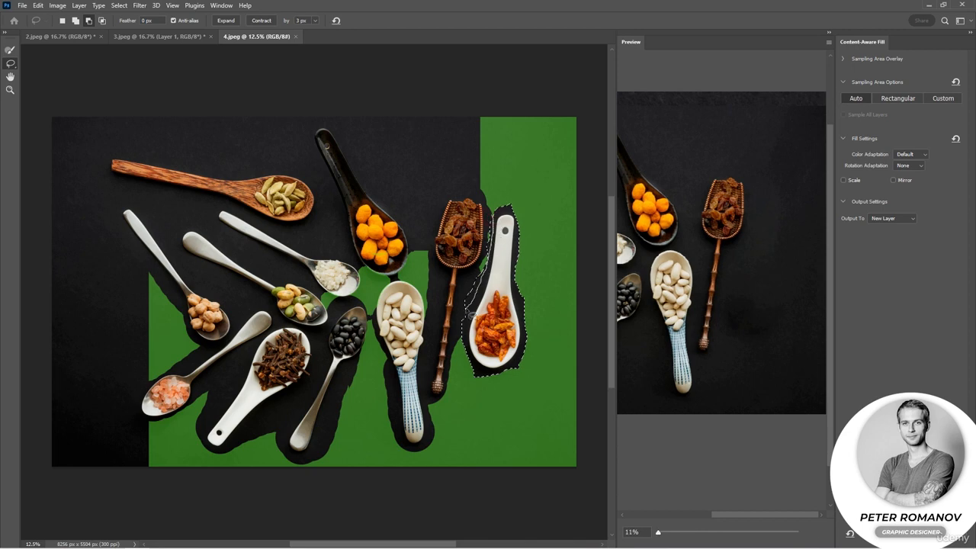
drag(483, 283, 484, 279)
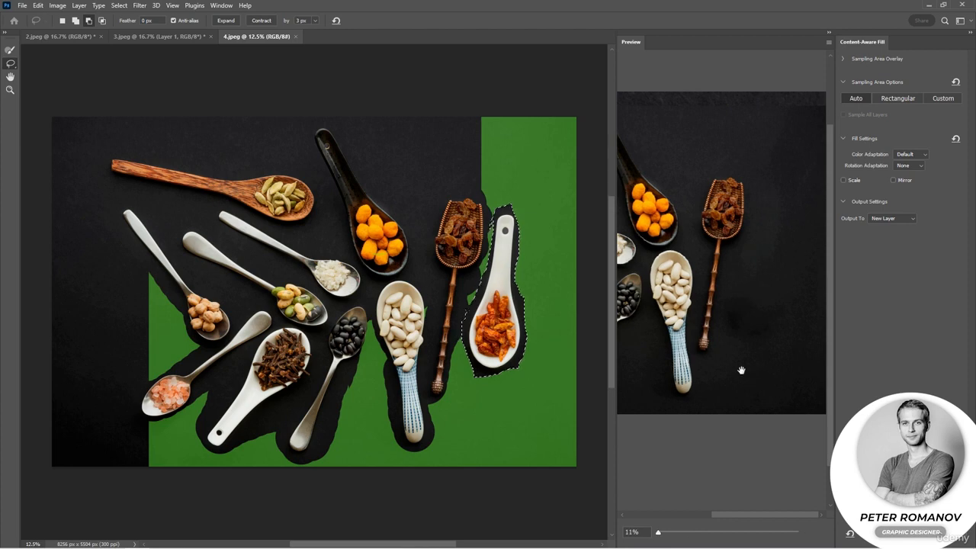
Apply the Content-Aware Fill with its output set to New Layer.
click(950, 533)
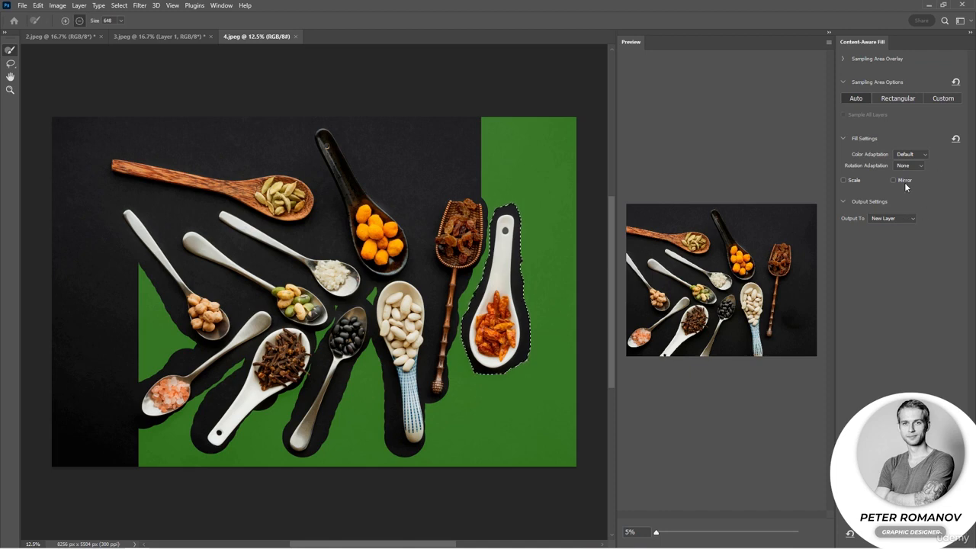
click(891, 218)
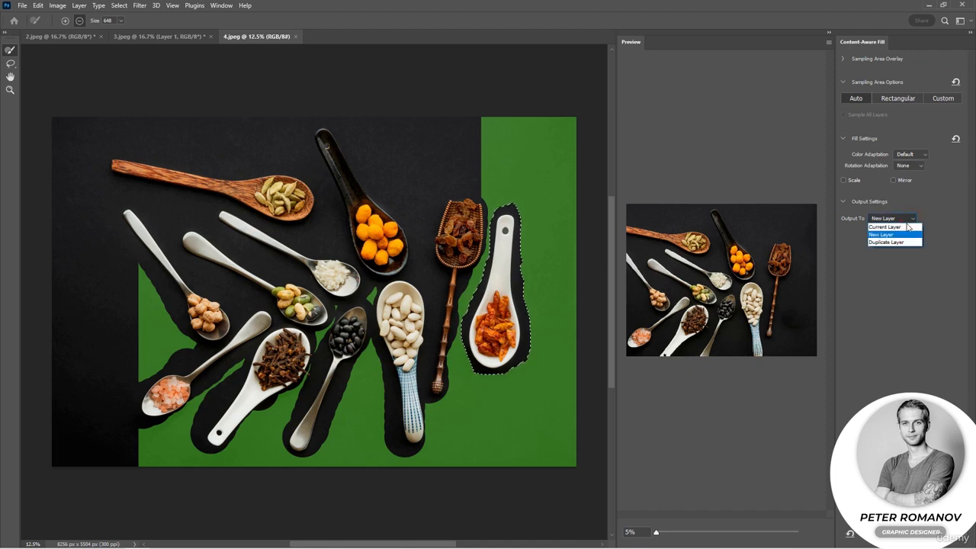
click(888, 240)
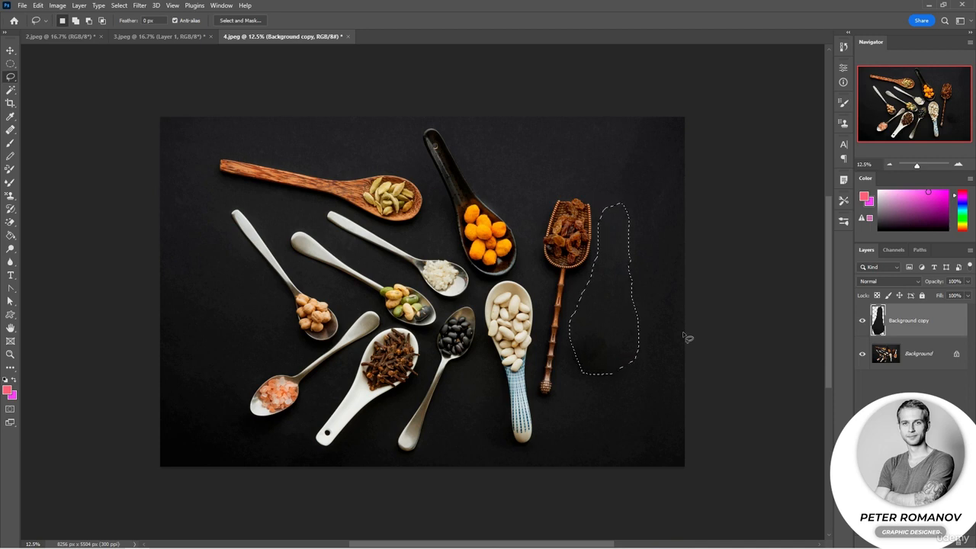
Deselect, then toggle the Background copy layer's visibility to compare the image with and without the chili spoon.
key(v)
click(863, 322)
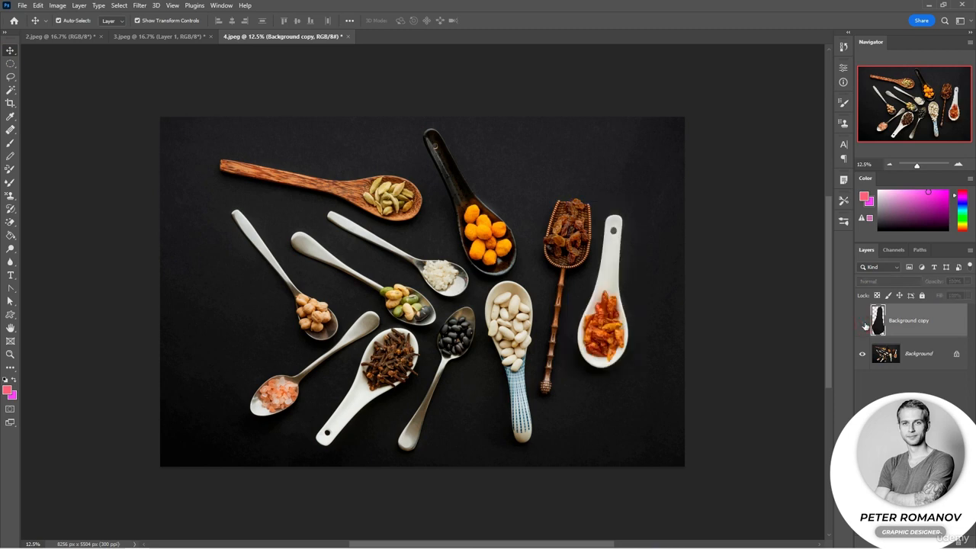
click(863, 322)
click(775, 343)
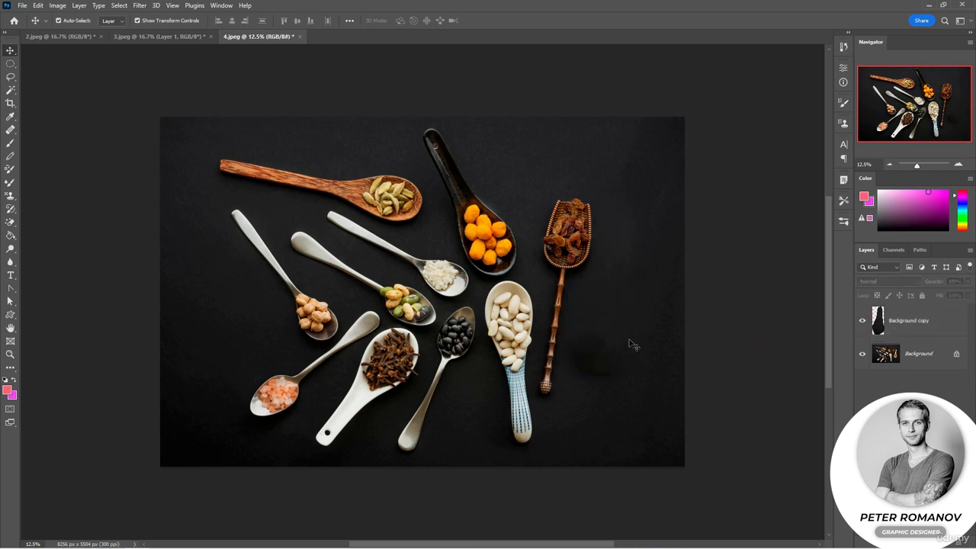
Switch to the Spot Healing Brush with the Background copy layer active for retouching the area of the removed chili spoon.
click(10, 129)
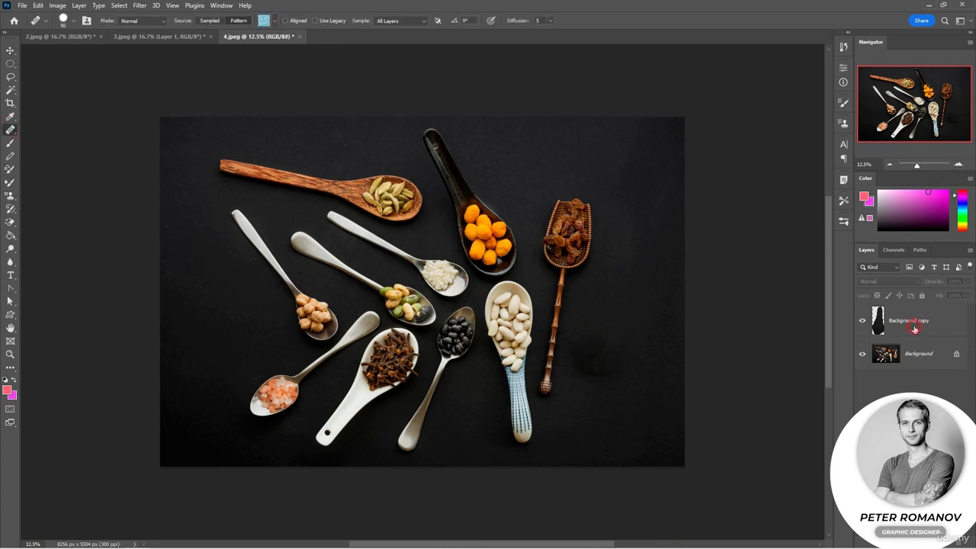
click(914, 329)
click(959, 163)
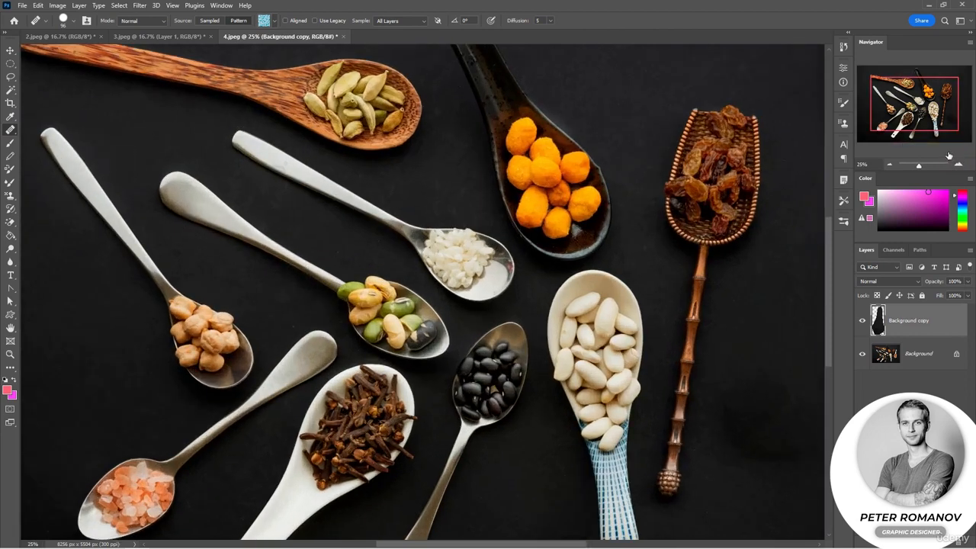
drag(884, 102, 899, 114)
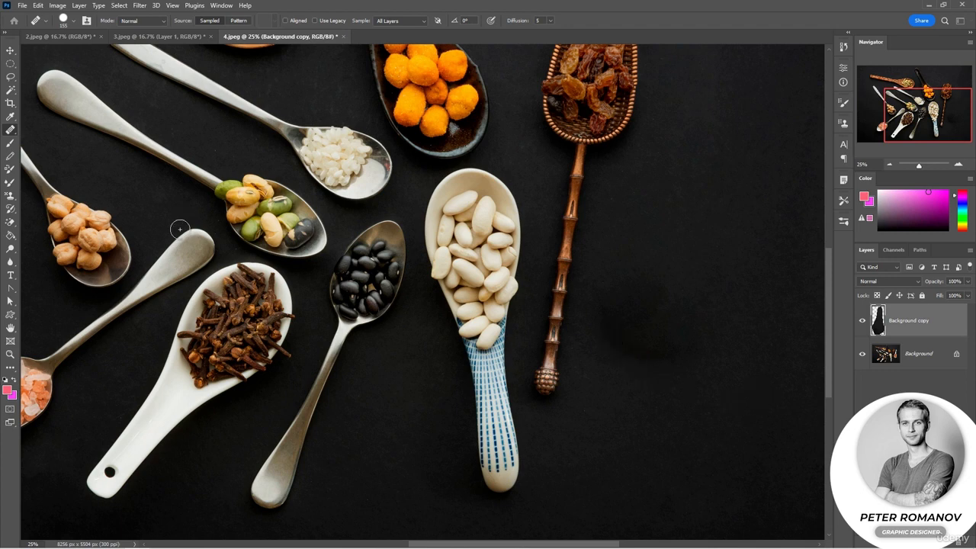
right_click(10, 130)
click(46, 129)
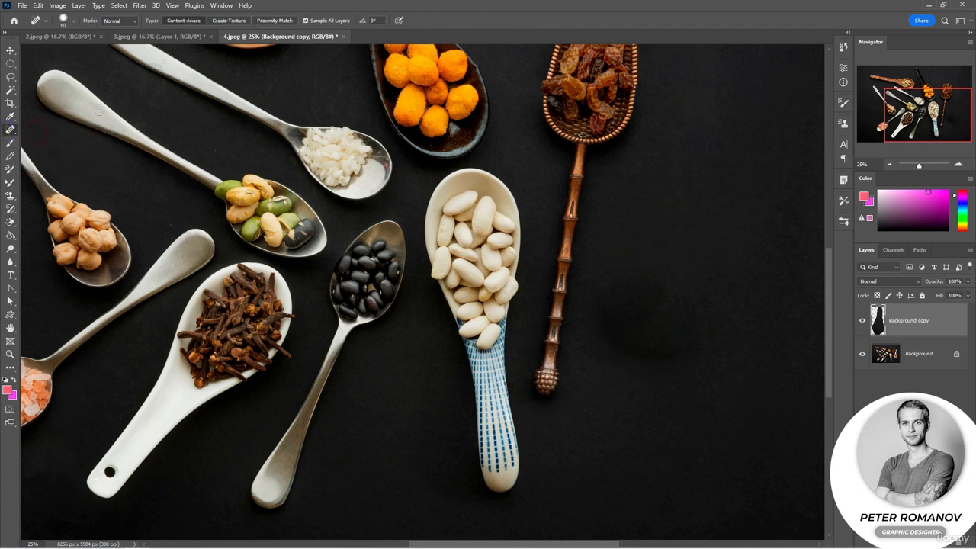
Enlarge the Spot Healing Brush to 803 px and heal the dark smudge where the chili spoon's bowl was.
right_click(673, 316)
click(739, 338)
click(600, 312)
click(614, 345)
right_click(641, 345)
drag(712, 352, 735, 352)
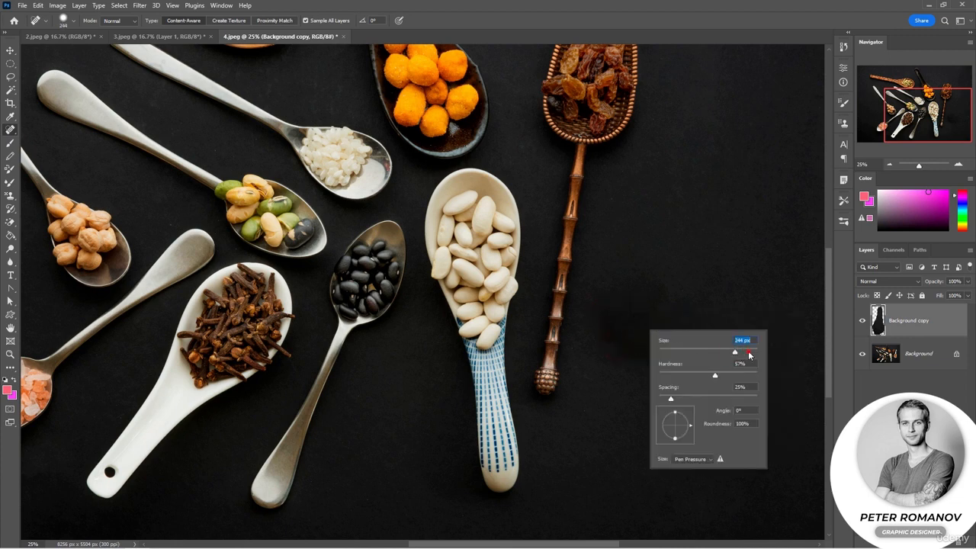
click(638, 325)
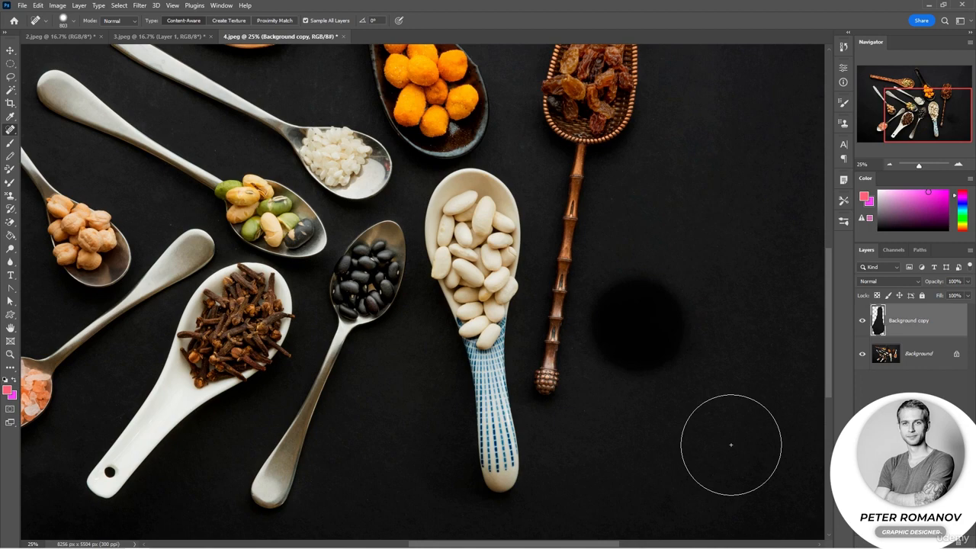
Even out the remaining patches of black background beside the raisin scoop's handle with large Spot Healing dabs.
click(890, 164)
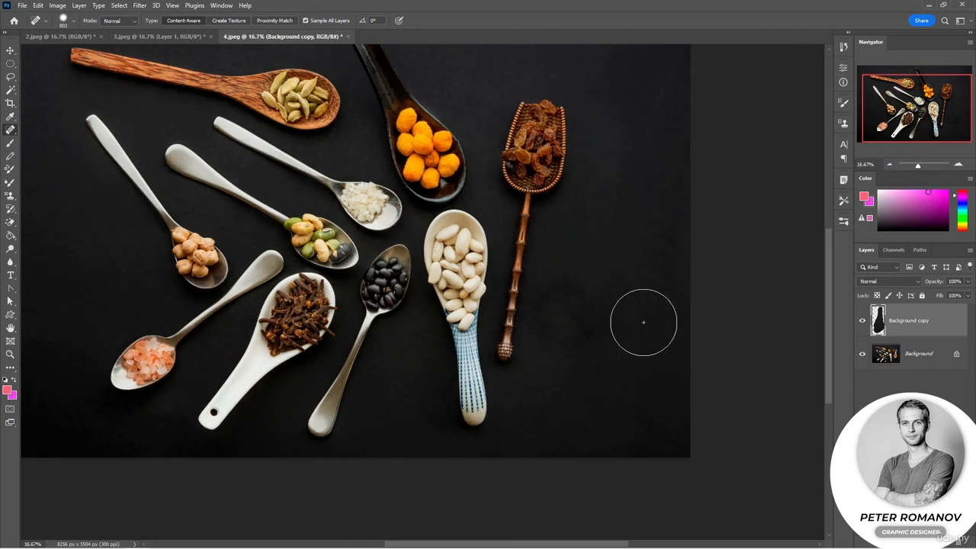
click(603, 335)
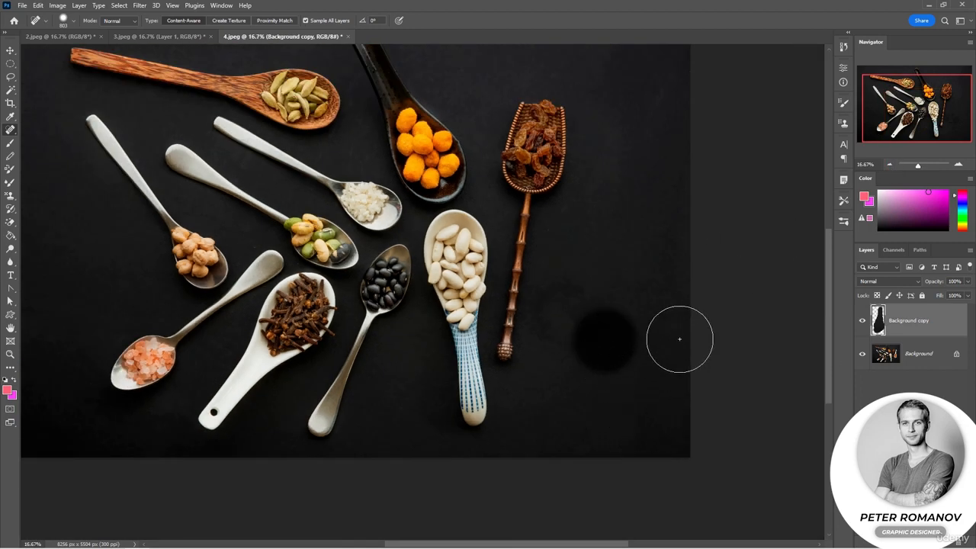
click(583, 290)
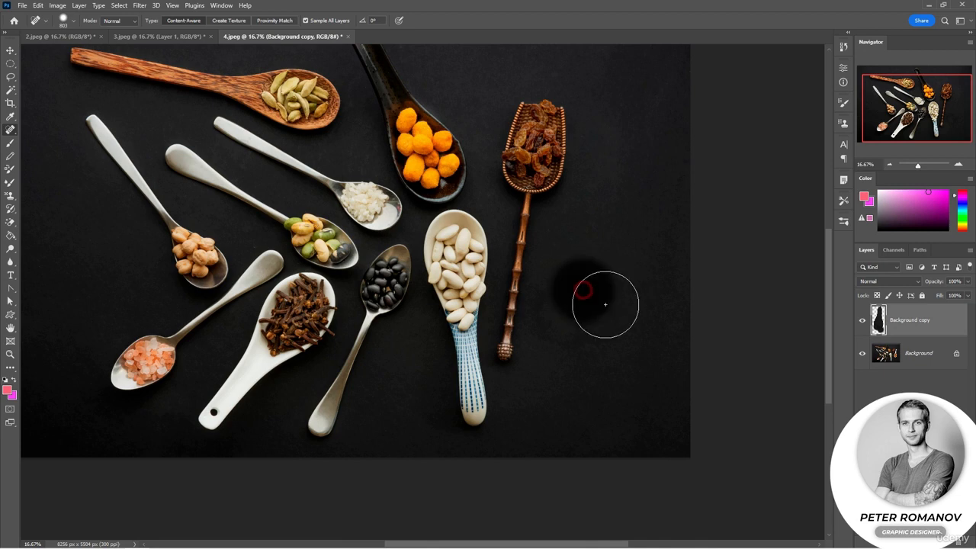
click(567, 362)
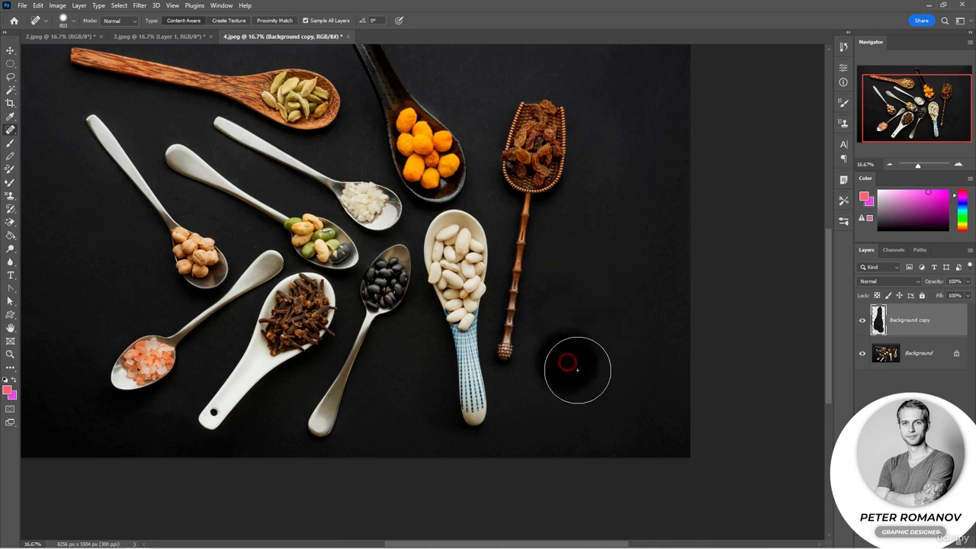
Reduce the Spot Healing Brush to 317 px and heal the small uneven spots close to the raisin scoop's handle.
right_click(627, 322)
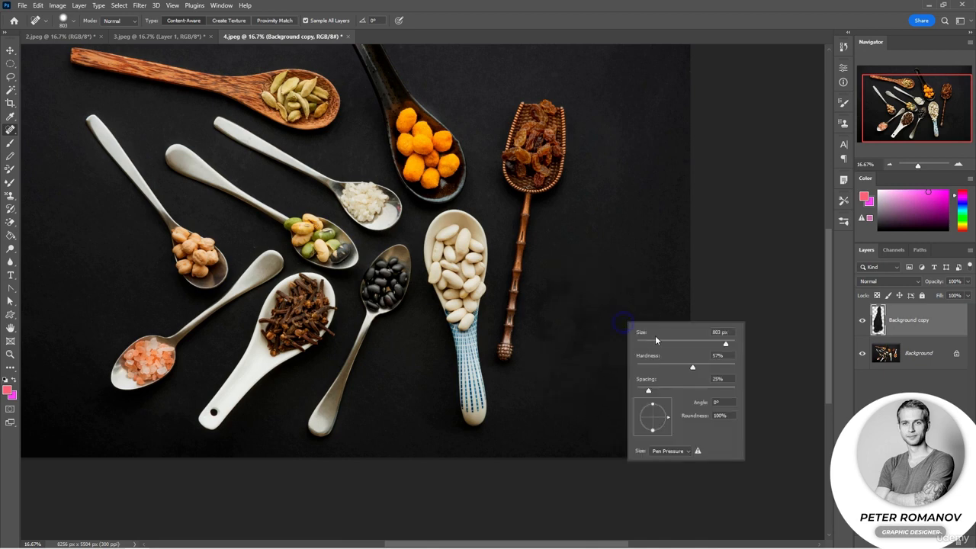
click(716, 342)
click(544, 306)
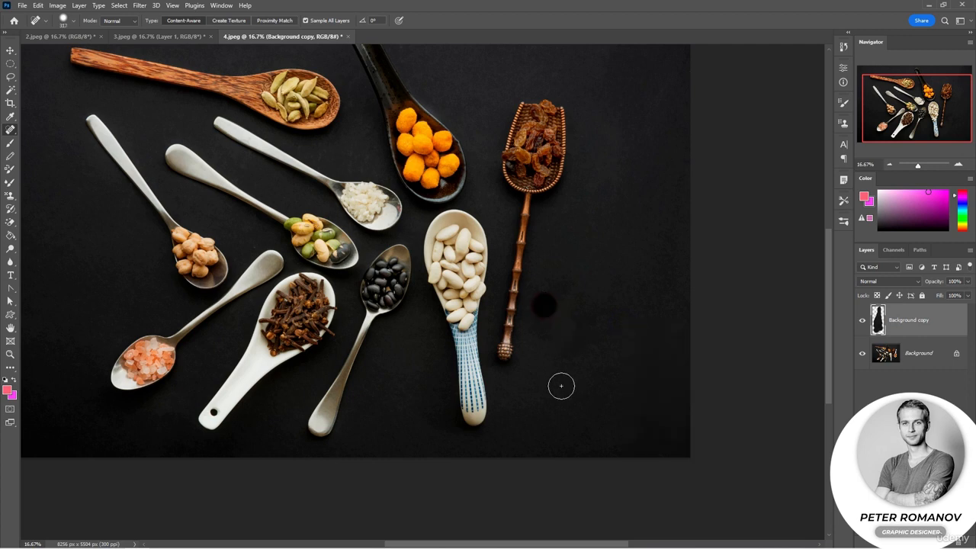
click(546, 330)
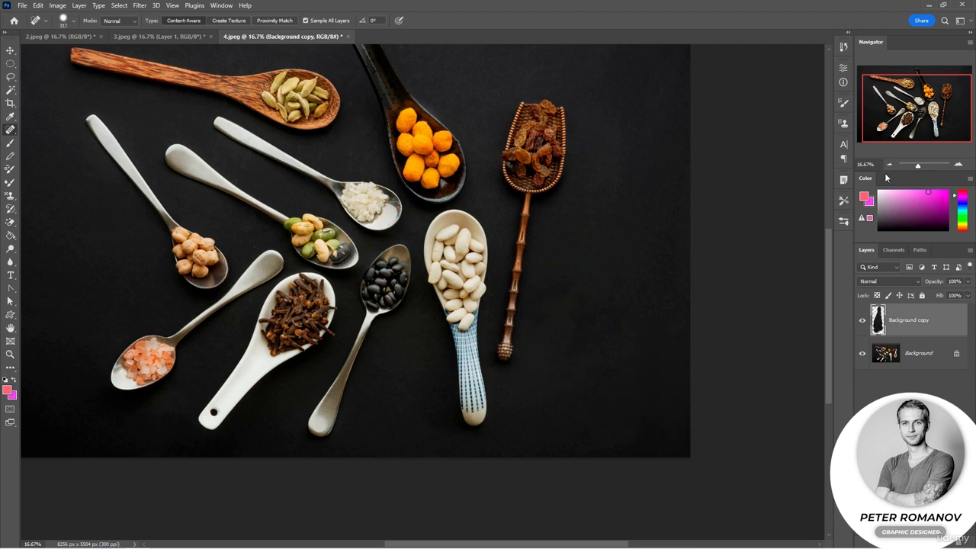
Review the whole retouched spoon photo, then the recolored image 2.jpeg and the pattern background in 3.jpeg.
click(888, 164)
click(888, 163)
click(917, 125)
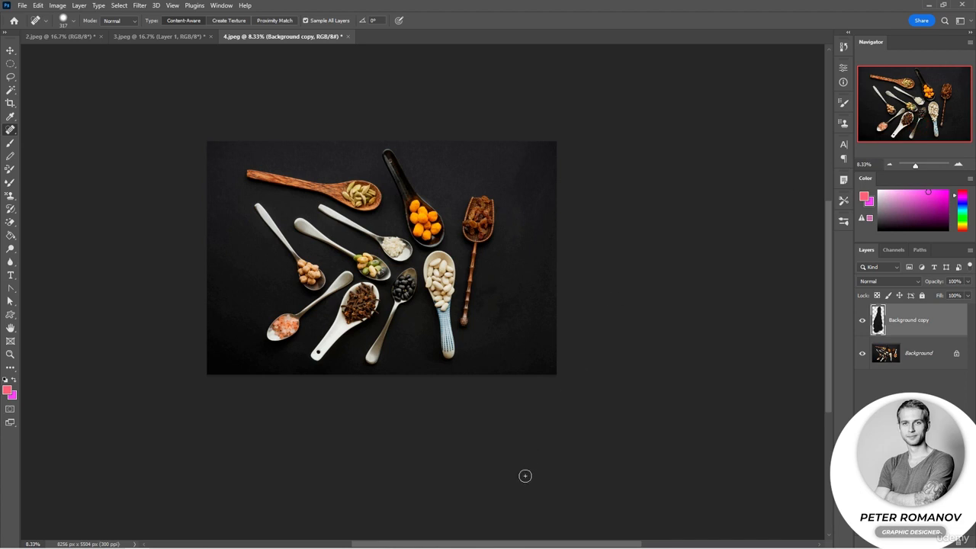
drag(608, 543, 577, 523)
scroll(559, 348, up, 3)
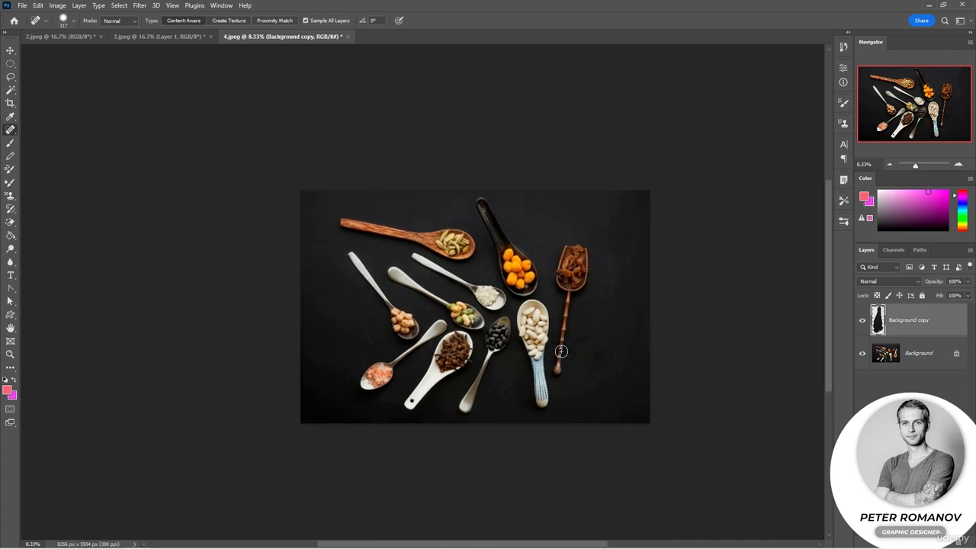
click(61, 36)
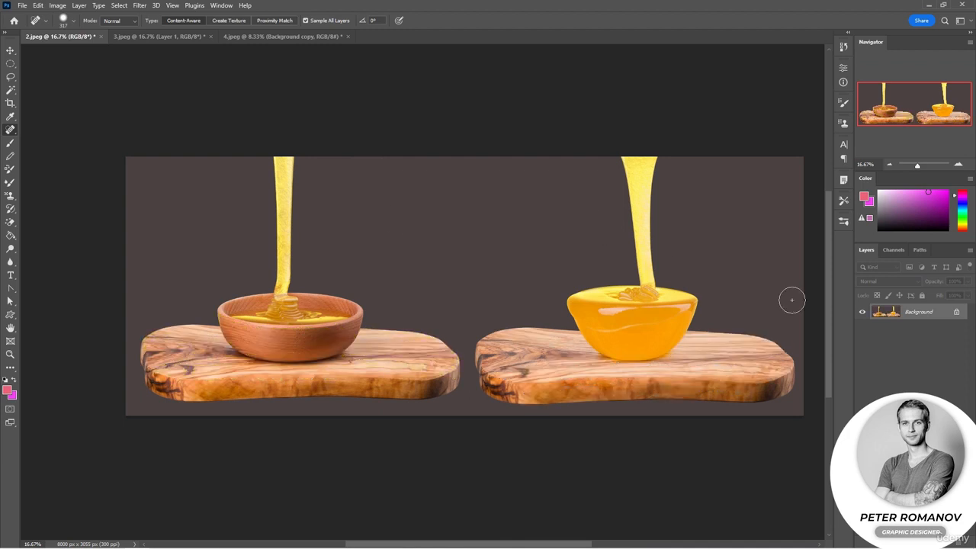
click(133, 38)
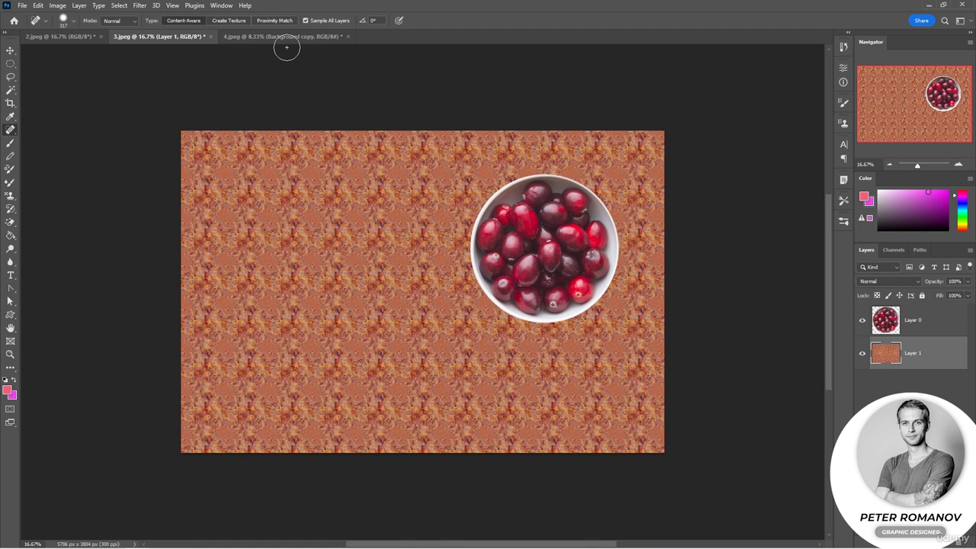
click(120, 5)
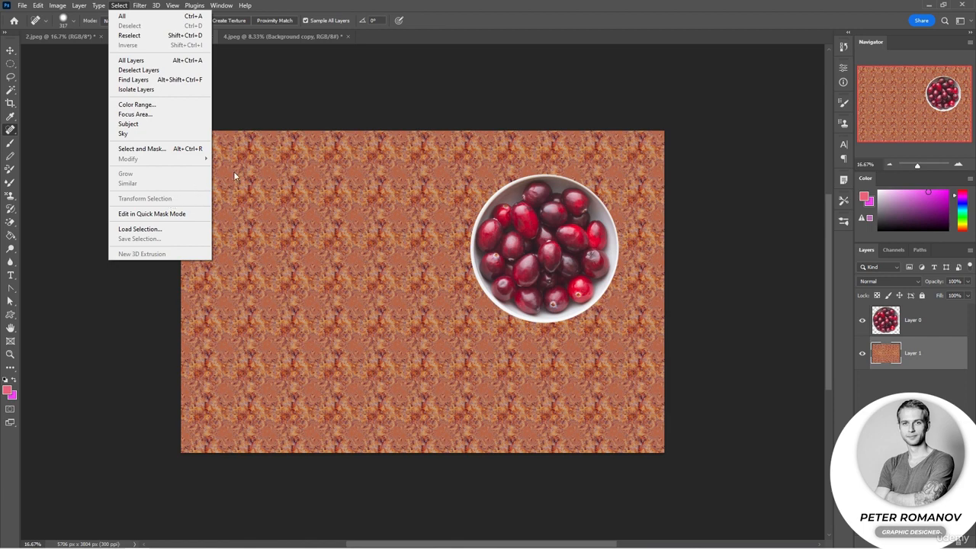
Return to 4.jpeg and toggle the Background copy layer's visibility to compare the original with the retouched photo.
click(263, 36)
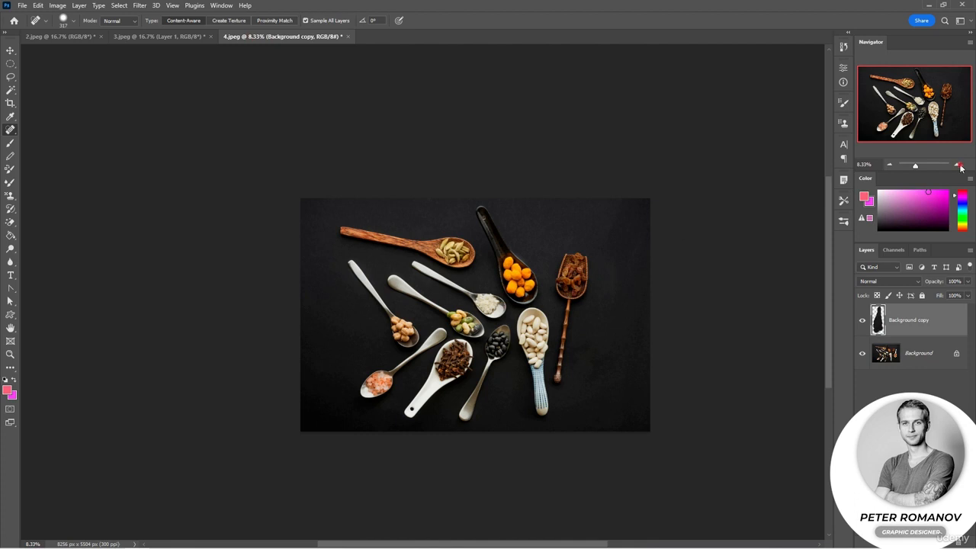
click(959, 165)
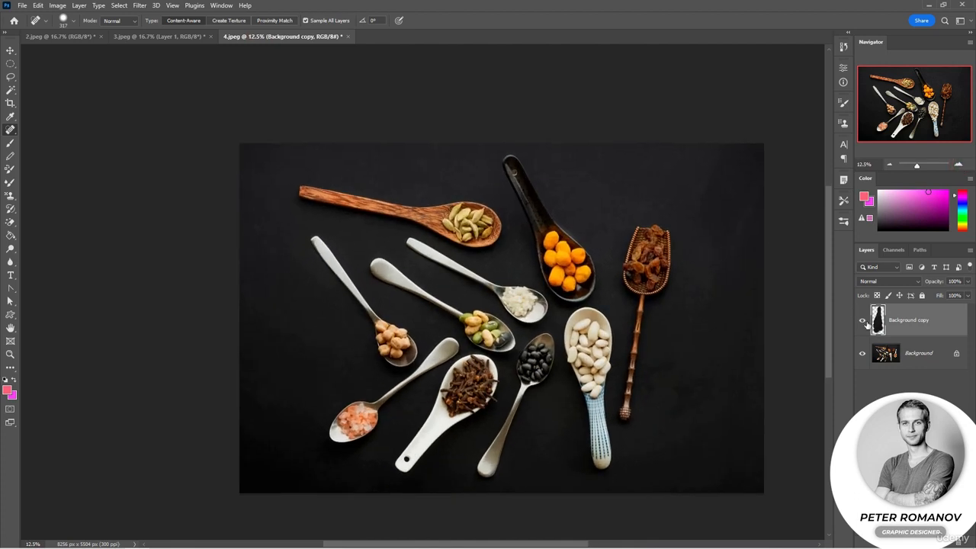
click(863, 321)
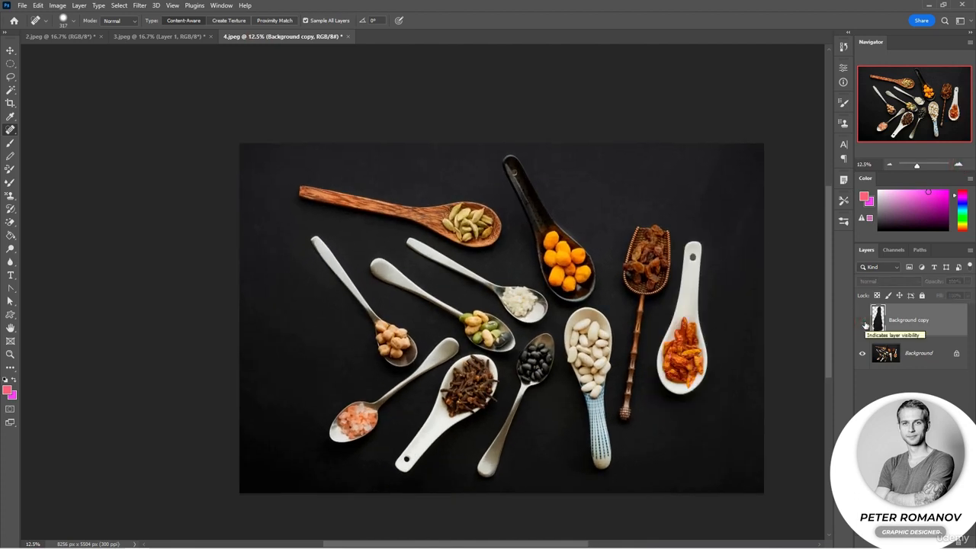
click(864, 322)
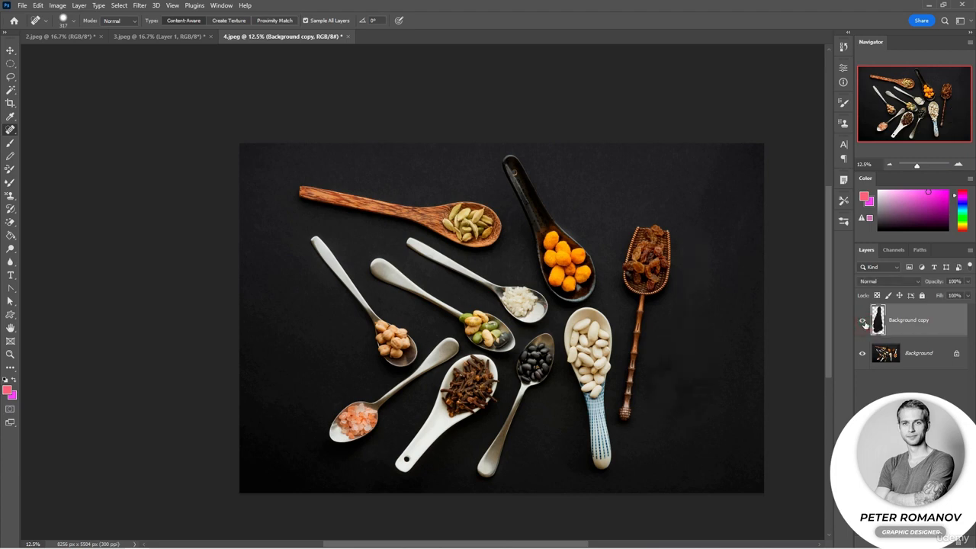